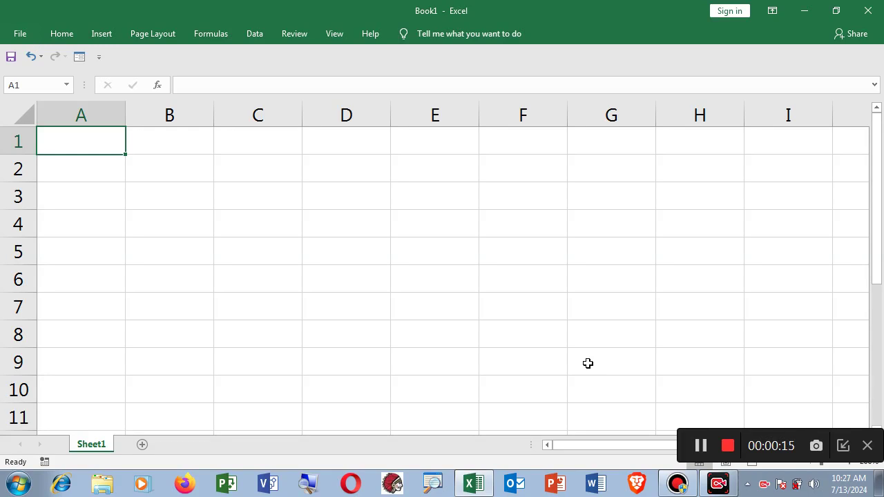
pyautogui.click(267, 306)
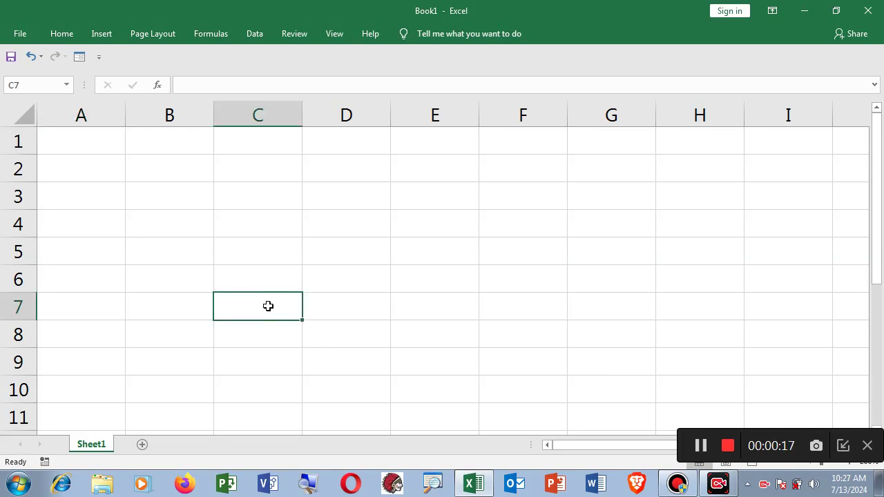
pyautogui.click(86, 142)
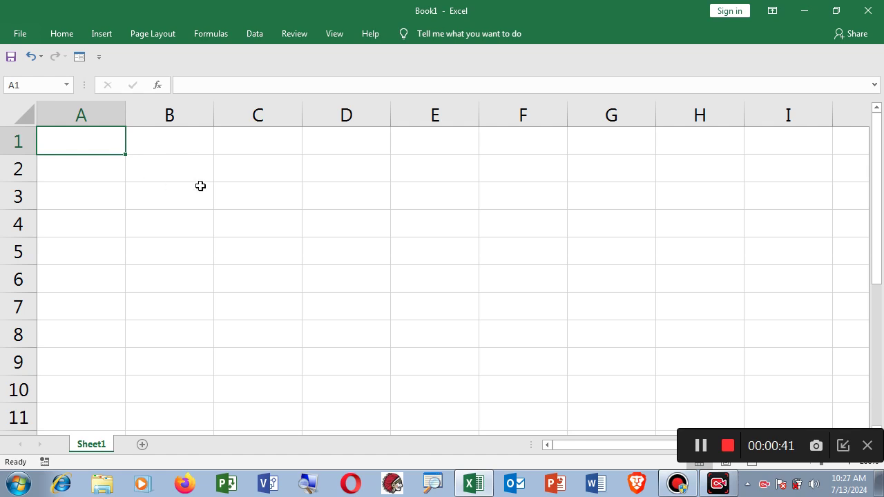
pyautogui.click(223, 184)
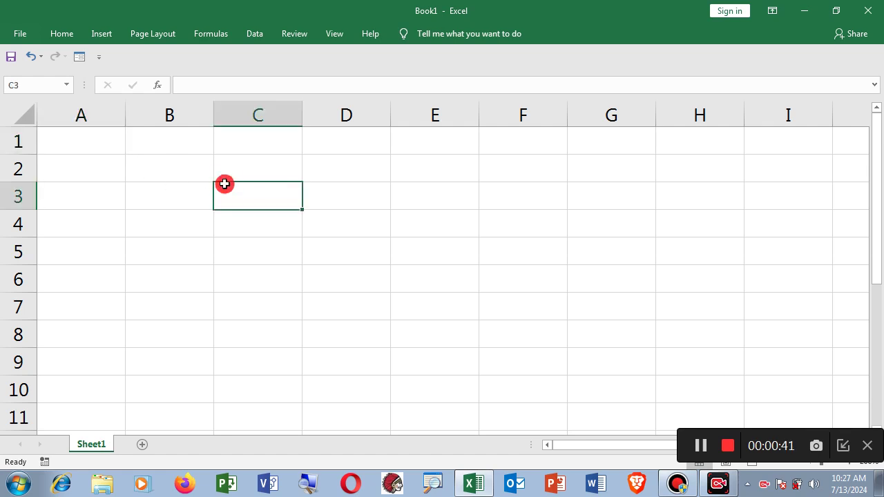
# Enter the heading Student in A1 with the categories Boys and Girls below it in A2 and A3.
pyautogui.click(82, 134)
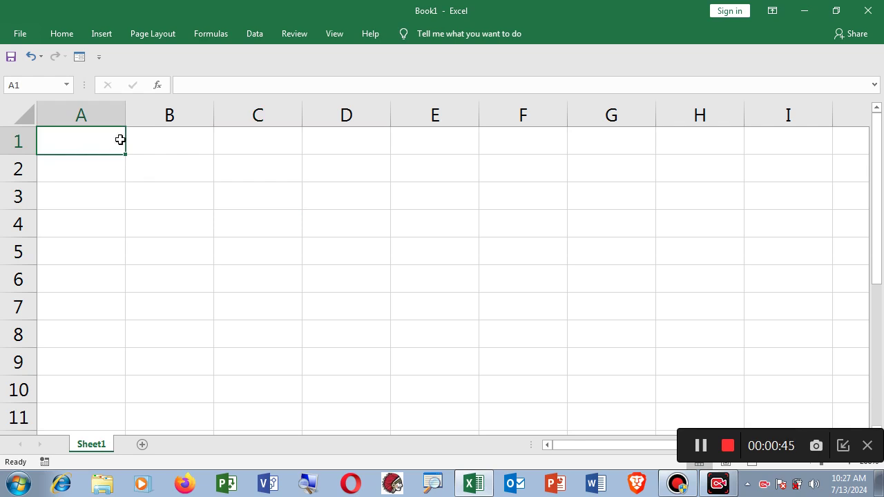
pyautogui.write('St')
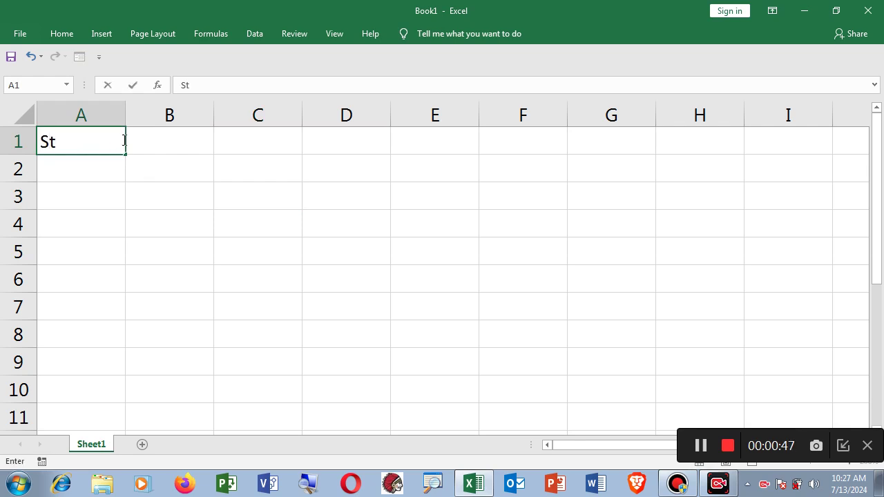
pyautogui.write('udent')
pyautogui.press('Return')
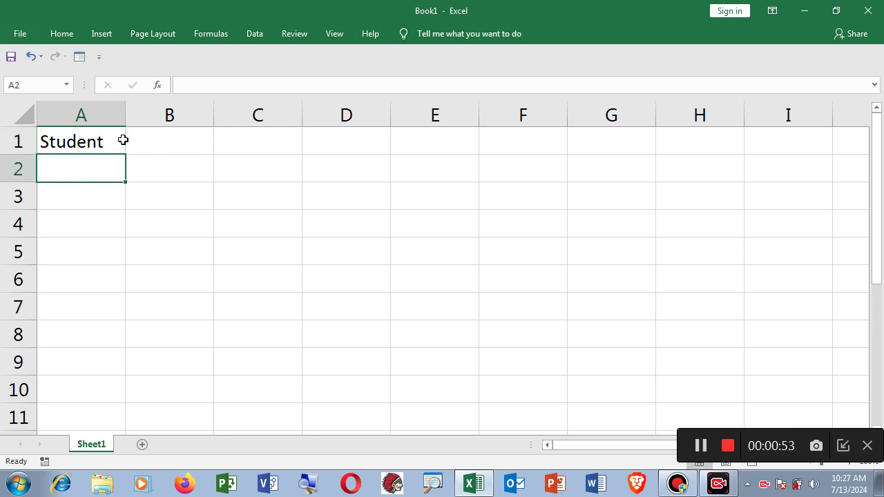
pyautogui.write('Boys')
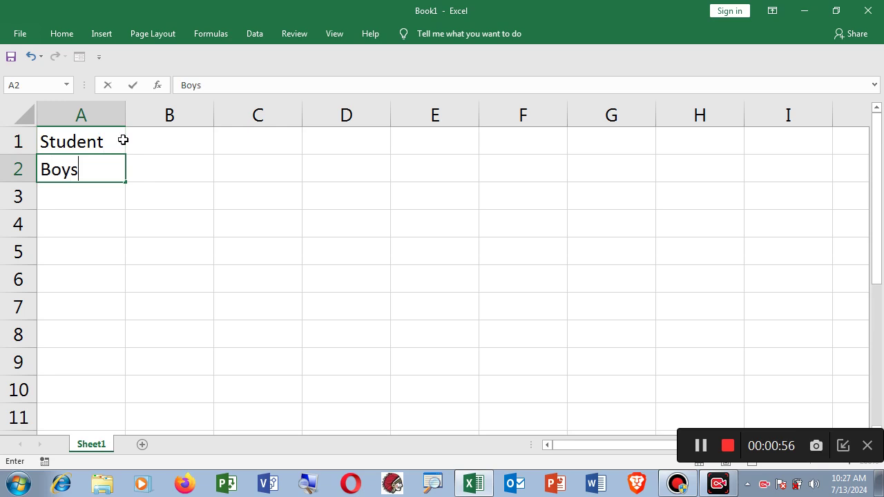
pyautogui.press('Return')
pyautogui.write('Girls')
pyautogui.press('Return')
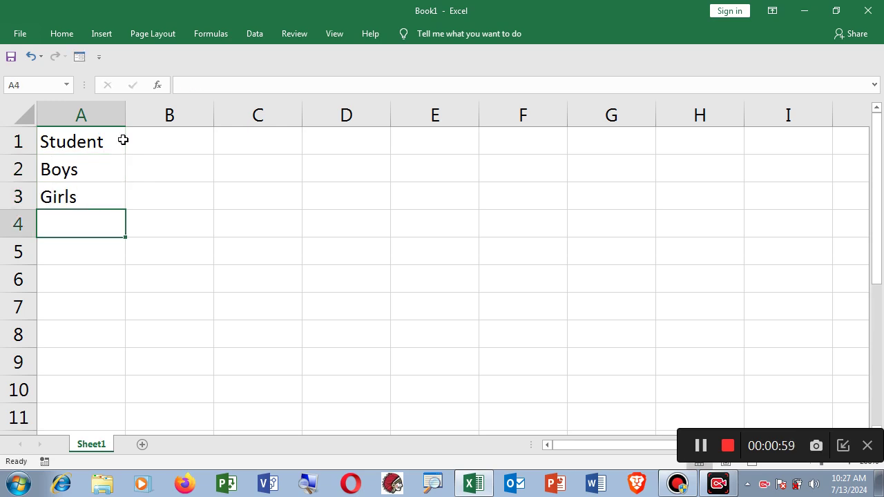
pyautogui.click(90, 147)
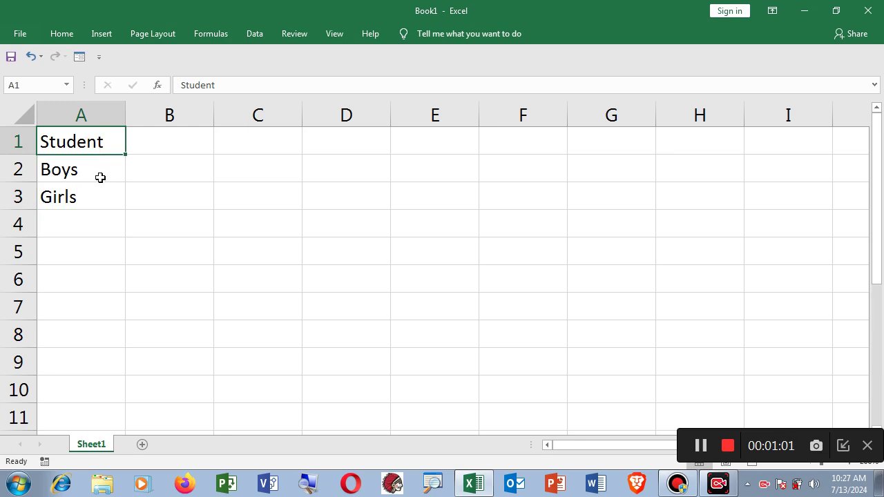
pyautogui.click(95, 175)
pyautogui.click(102, 203)
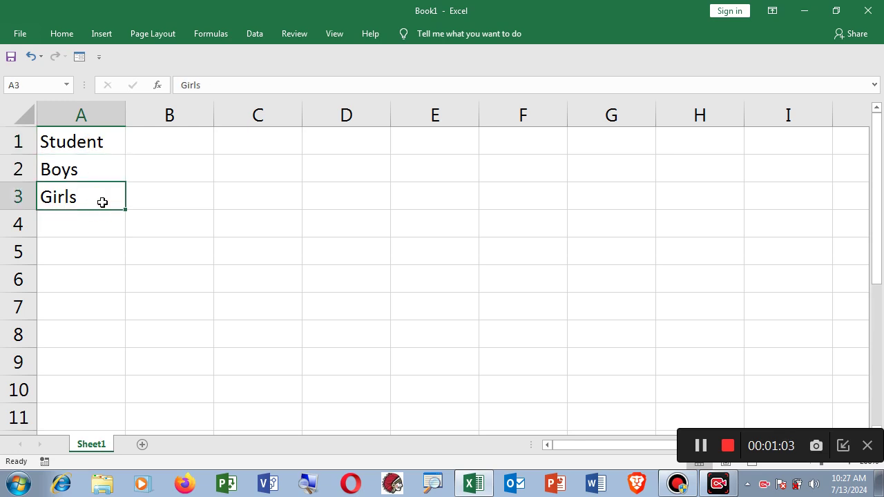
# Enter the heading Boys in B1 and the first two boys' names in B2 and B3.
pyautogui.click(166, 139)
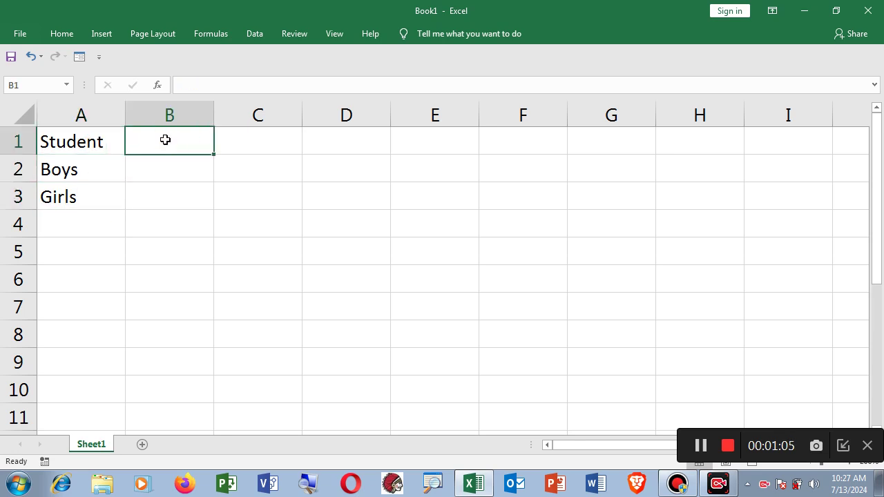
pyautogui.write('Boys')
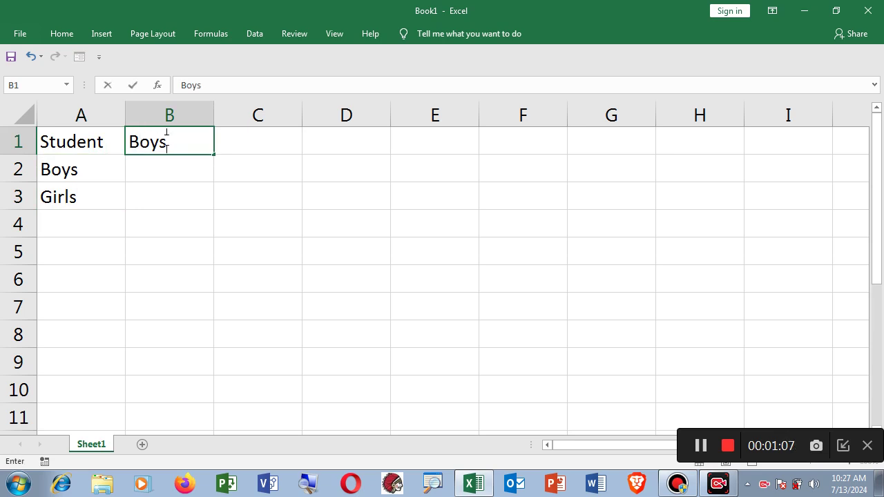
pyautogui.press('Return')
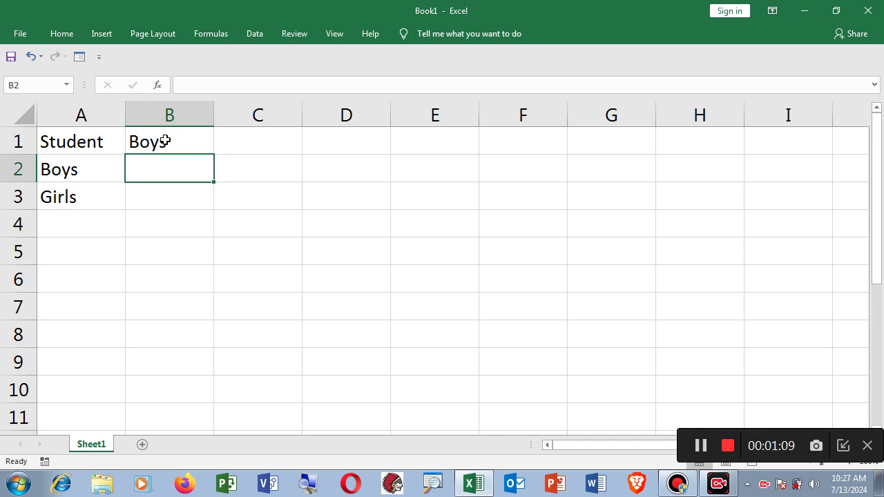
pyautogui.write('Siva')
pyautogui.press('Return')
pyautogui.write('Guru')
pyautogui.press('Return')
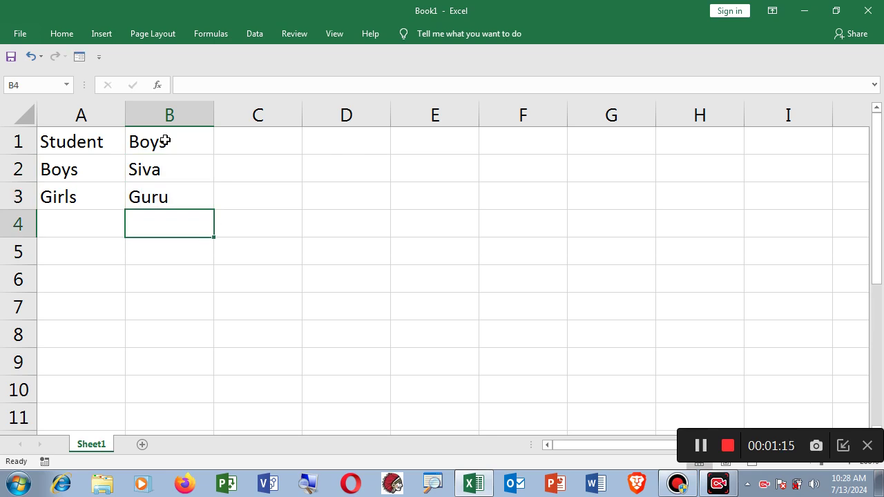
# Continue the Boys list with four more boys' names in B4 through B7.
pyautogui.write('Bala')
pyautogui.press('Return')
pyautogui.write('Anbu')
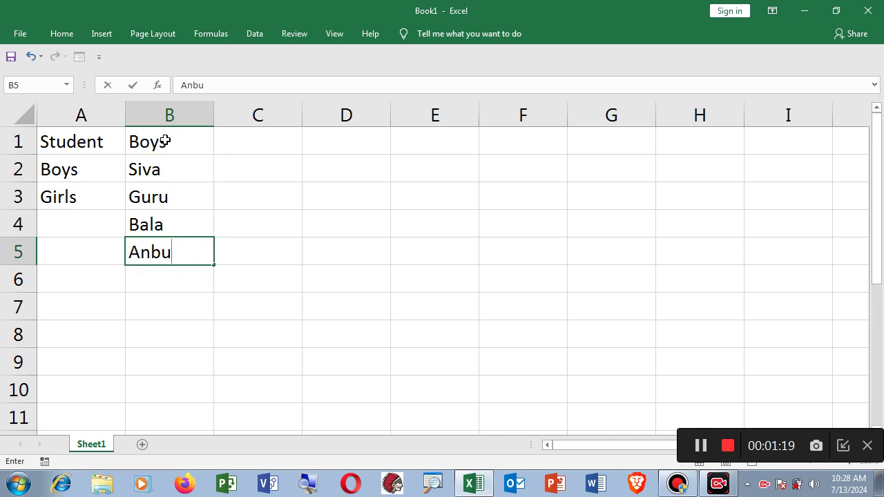
pyautogui.press('Return')
pyautogui.write('Mohamed')
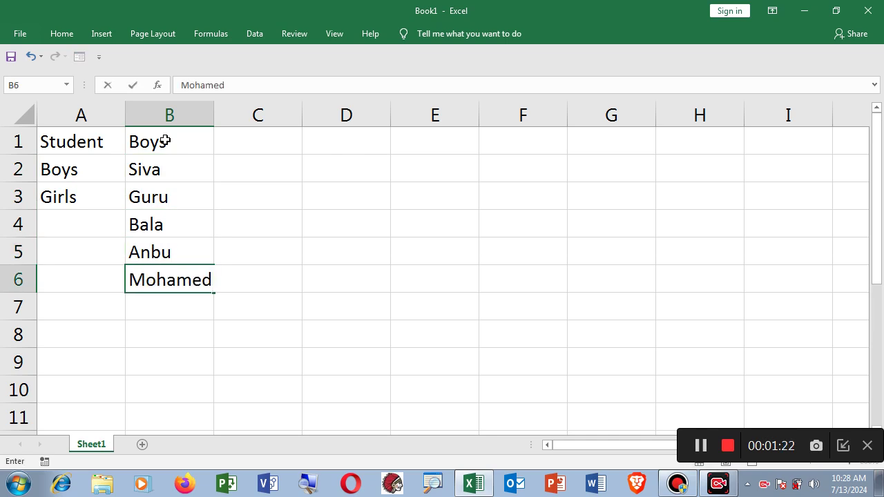
pyautogui.press('Return')
pyautogui.write('Abdul')
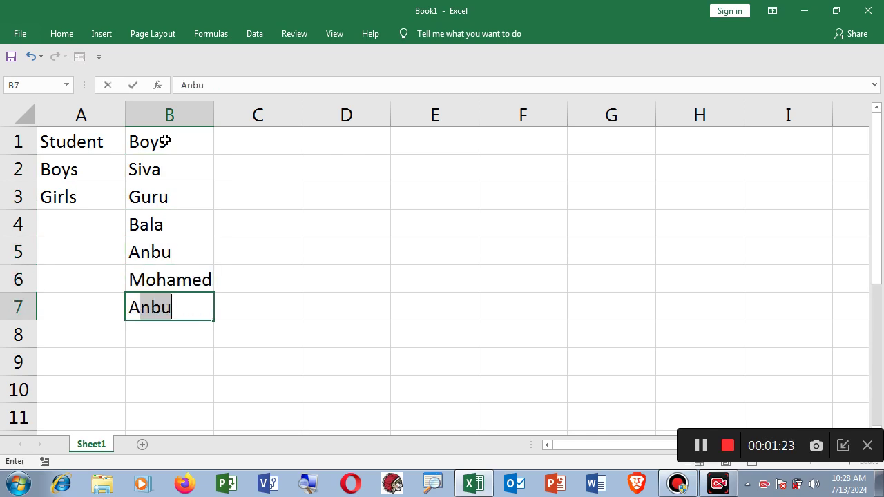
pyautogui.press('Return')
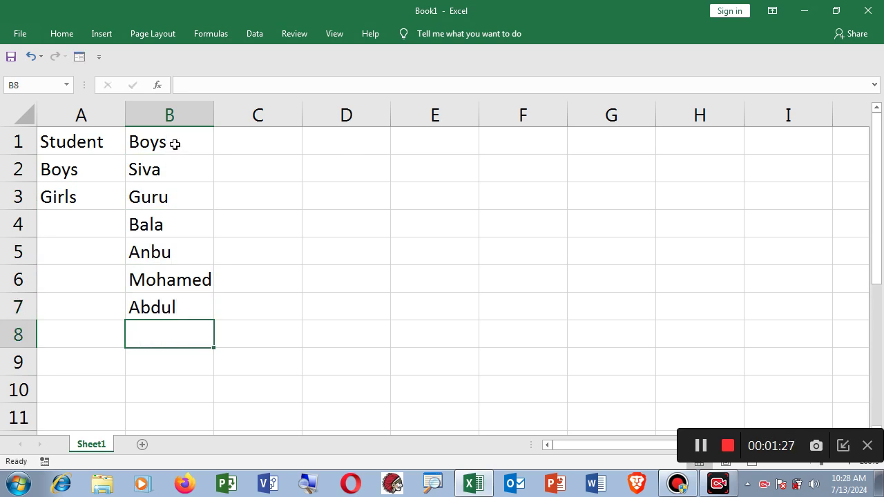
pyautogui.click(171, 142)
pyautogui.moveTo(166, 168); pyautogui.dragTo(176, 300)
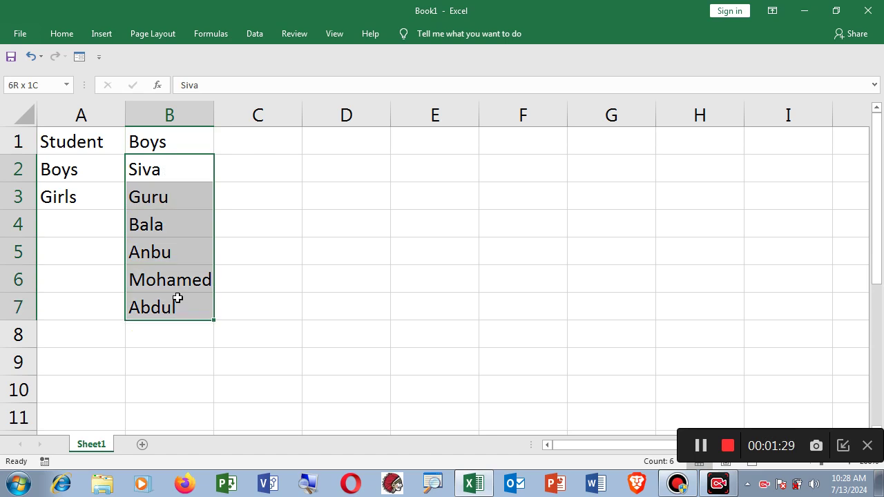
# Enter the heading Girls in C1 and the first two girls' names in C2 and C3.
pyautogui.click(253, 148)
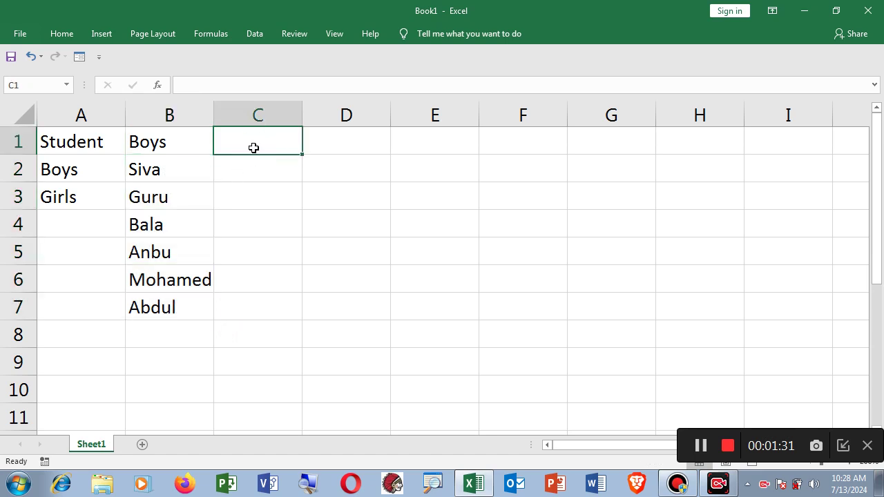
pyautogui.write('Girls')
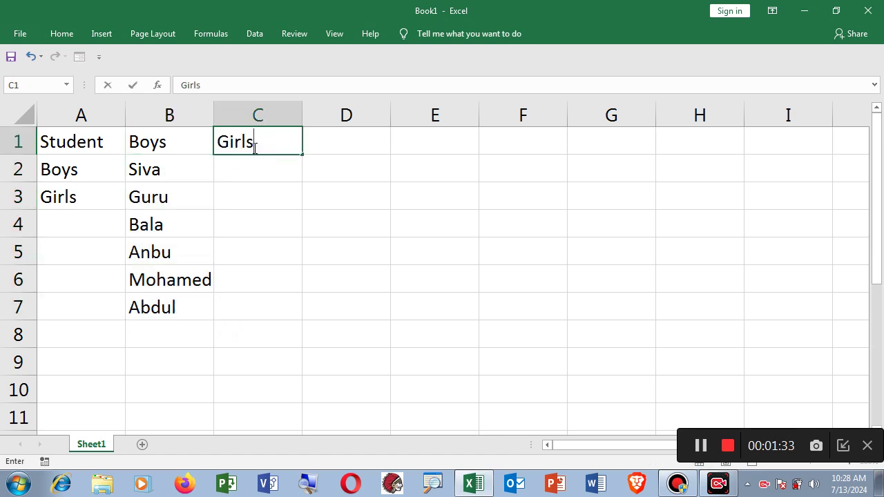
pyautogui.click(259, 174)
pyautogui.write('Sir')
pyautogui.press('BackSpace')
pyautogui.press('BackSpace')
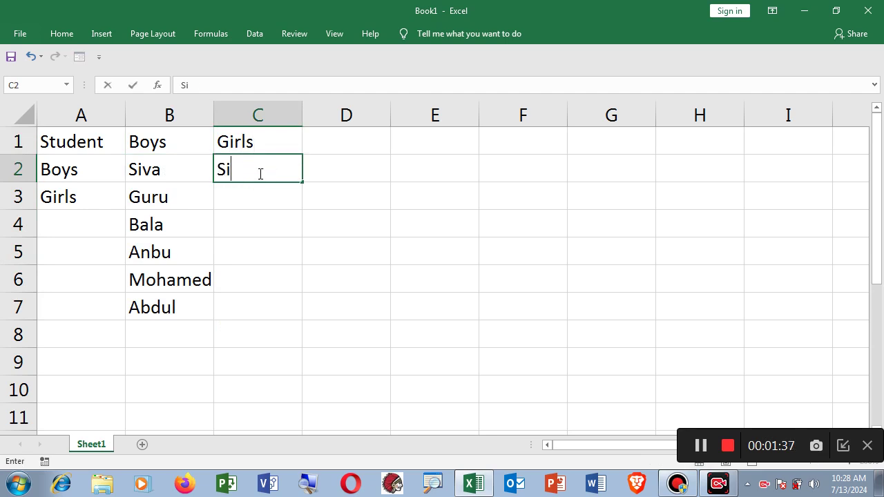
pyautogui.write('ri Devi')
pyautogui.press('Return')
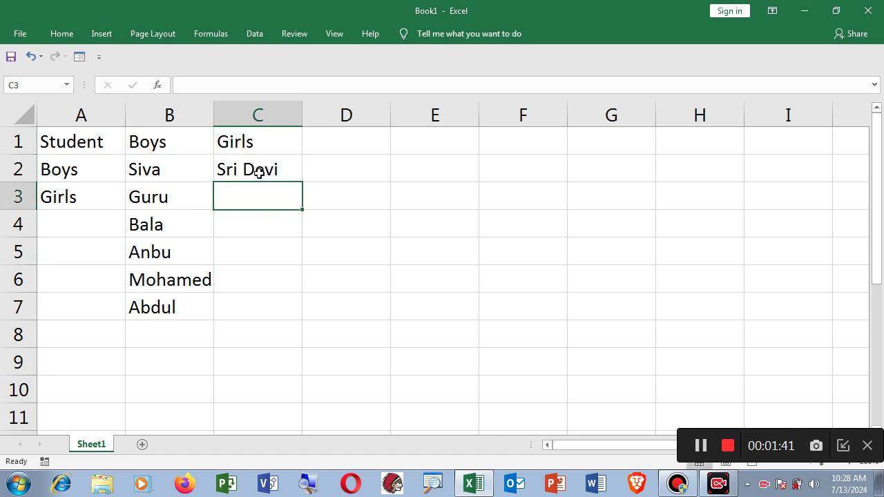
pyautogui.write('Ch')
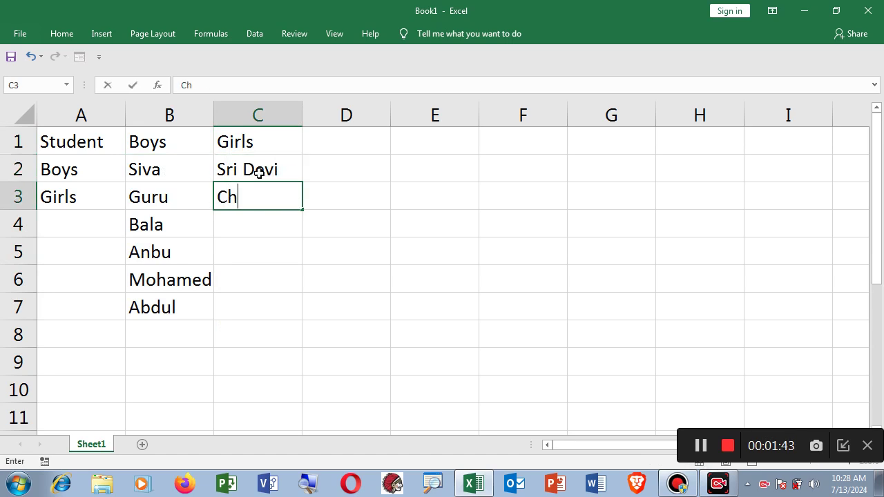
pyautogui.write('itra')
pyautogui.press('Return')
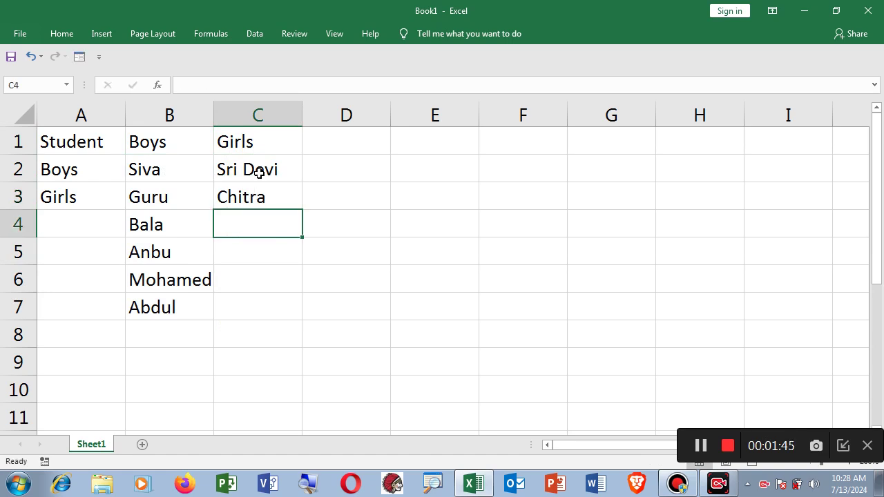
# Continue the Girls list with three more girls' names in C4 through C6.
pyautogui.write('Latha')
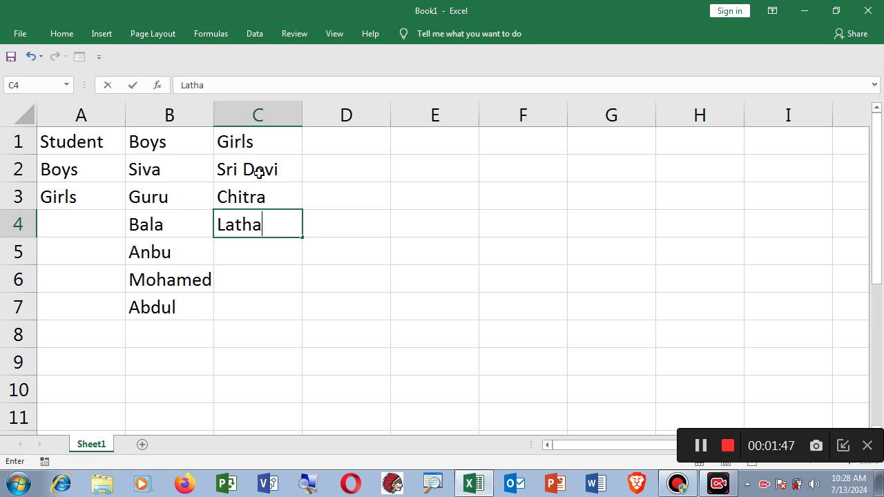
pyautogui.press('Return')
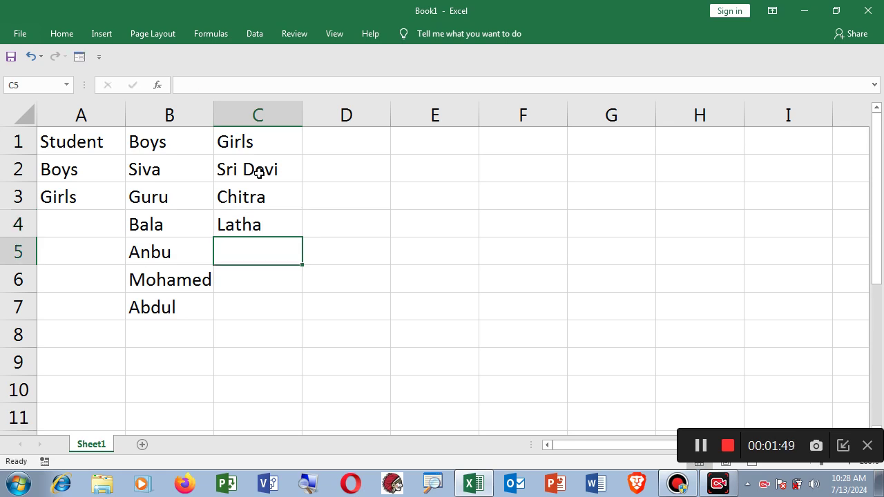
pyautogui.write('Nisga')
pyautogui.press('BackSpace')
pyautogui.press('BackSpace')
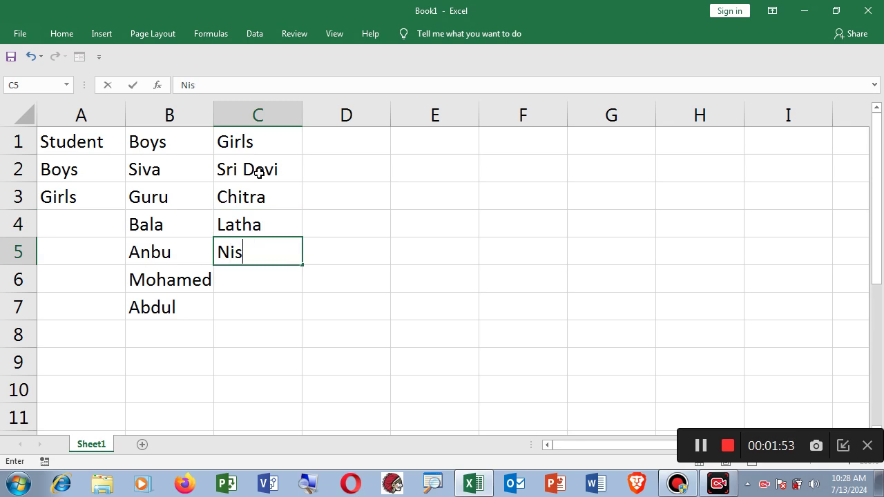
pyautogui.write('ha')
pyautogui.press('Return')
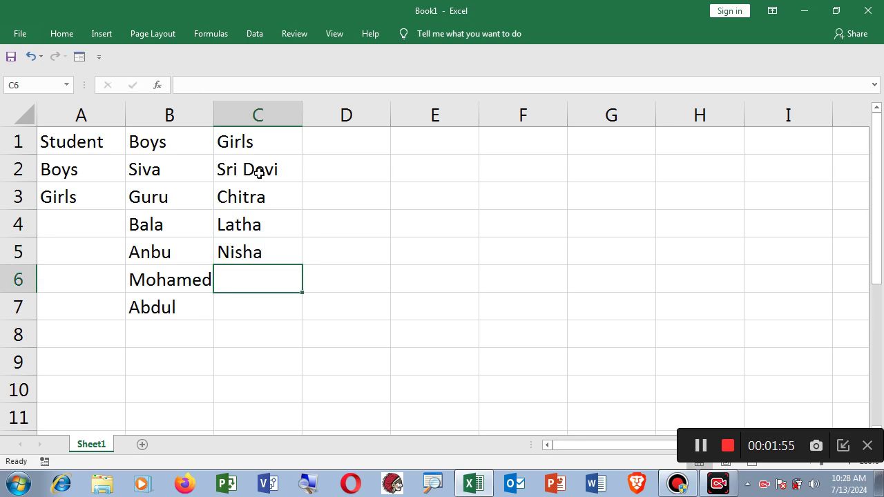
pyautogui.write('De')
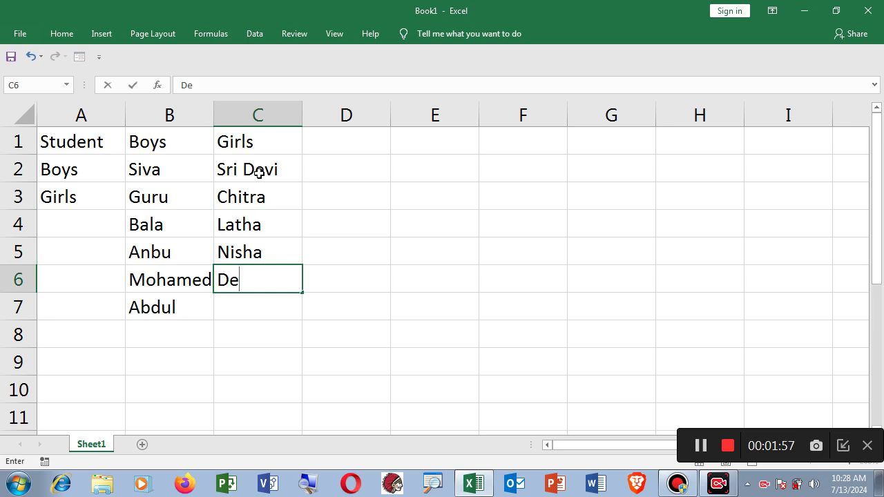
pyautogui.write('vi')
pyautogui.press('Return')
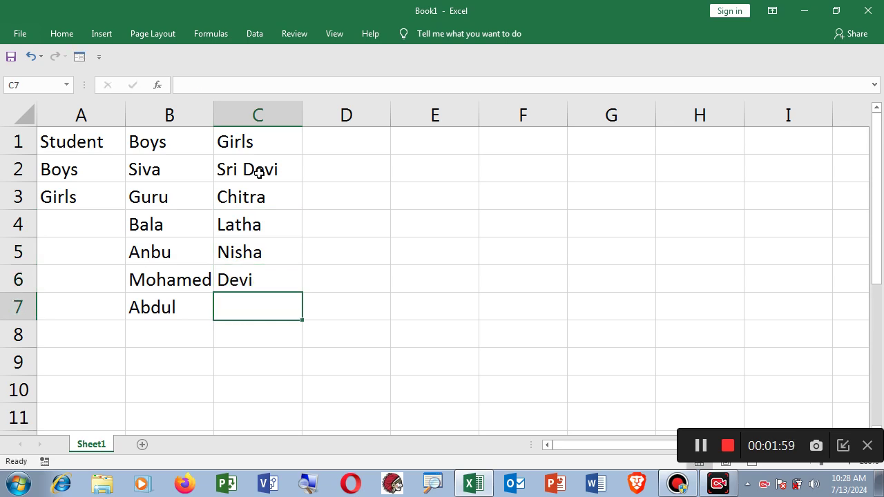
pyautogui.click(290, 215)
pyautogui.moveTo(277, 168); pyautogui.dragTo(271, 279)
pyautogui.click(81, 142)
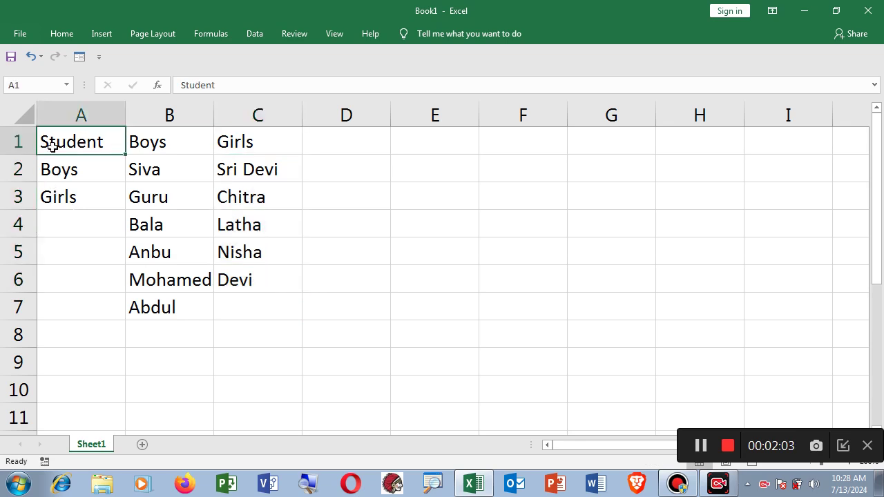
pyautogui.click(74, 172)
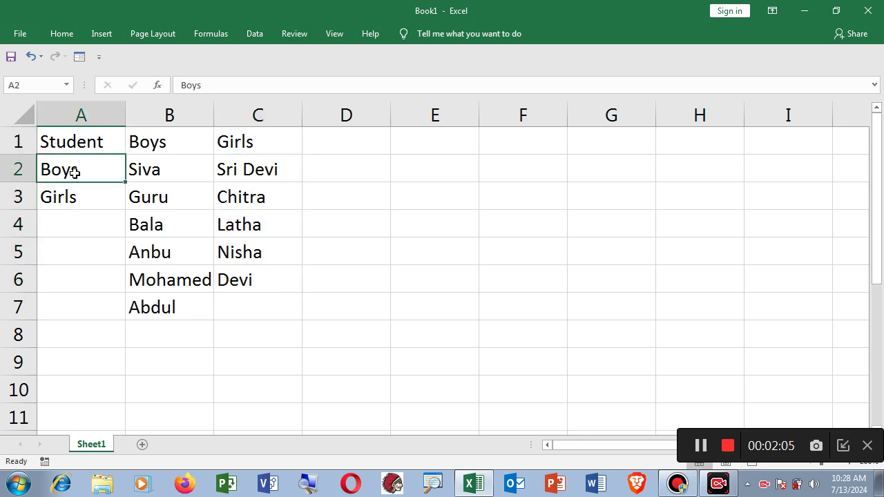
pyautogui.click(76, 197)
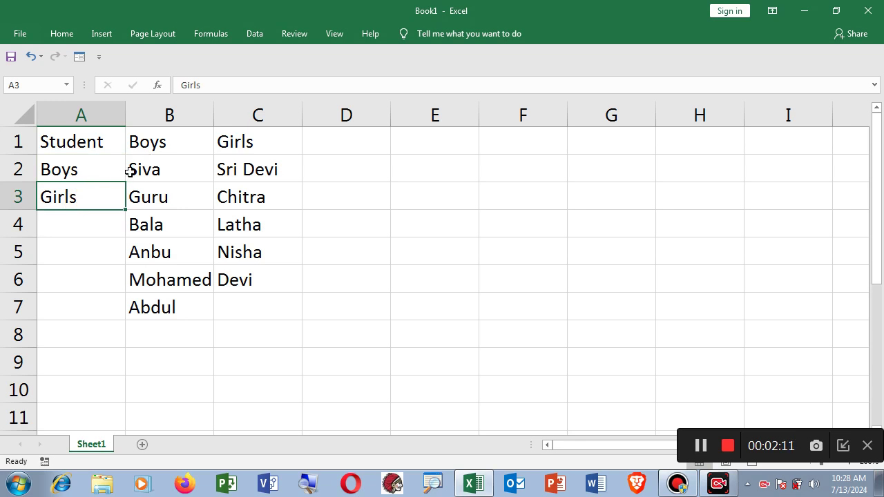
pyautogui.click(146, 147)
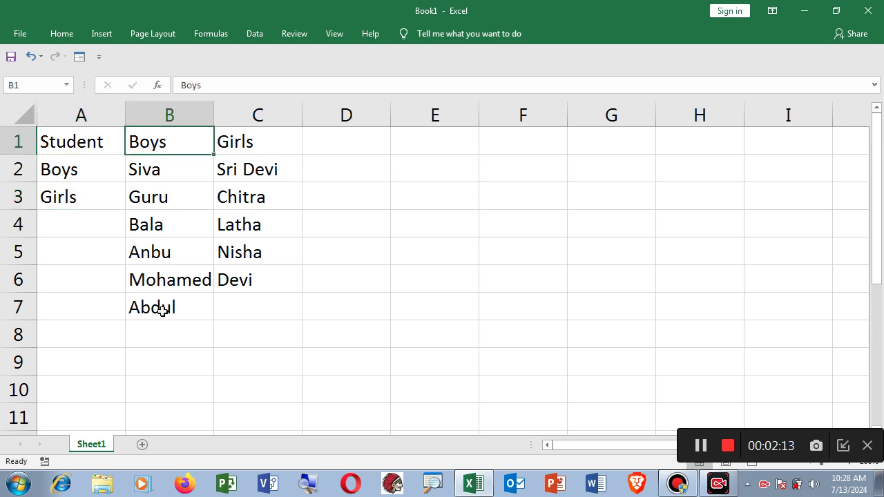
pyautogui.click(252, 144)
pyautogui.moveTo(253, 170); pyautogui.dragTo(254, 286)
pyautogui.click(253, 331)
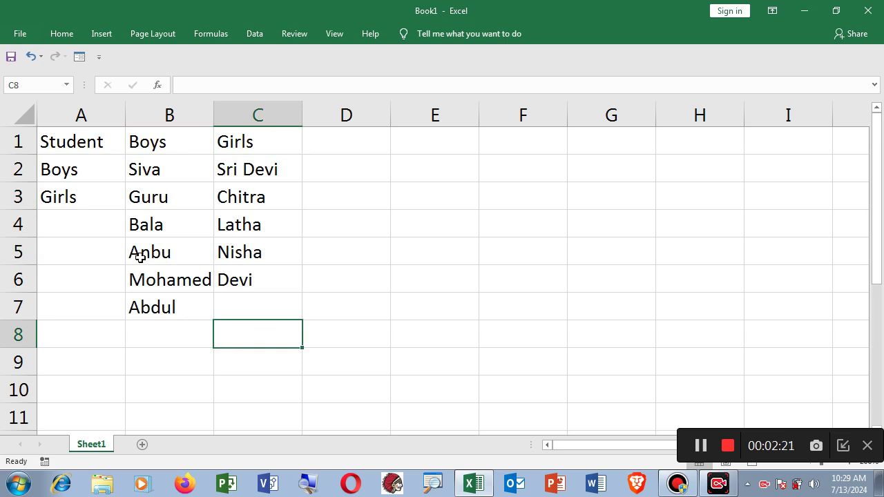
# Enter the headings S.No, Student and Name in cells E1, F1 and G1.
pyautogui.click(438, 145)
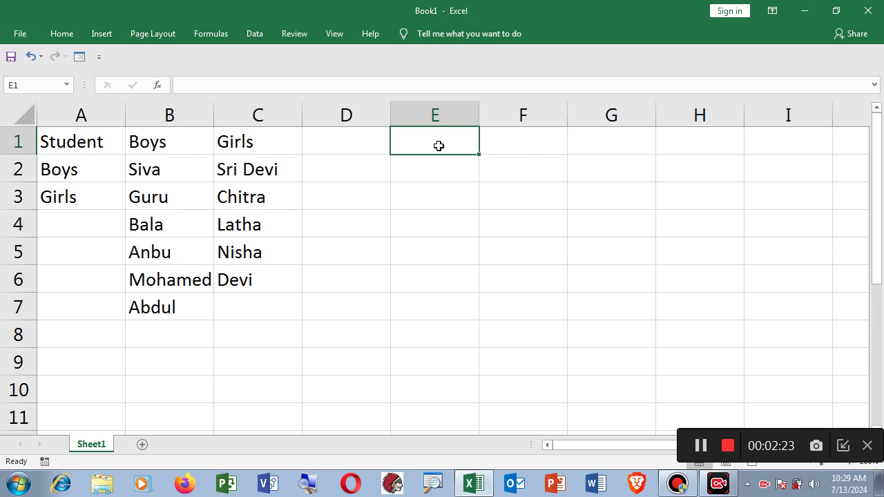
pyautogui.write('S.No')
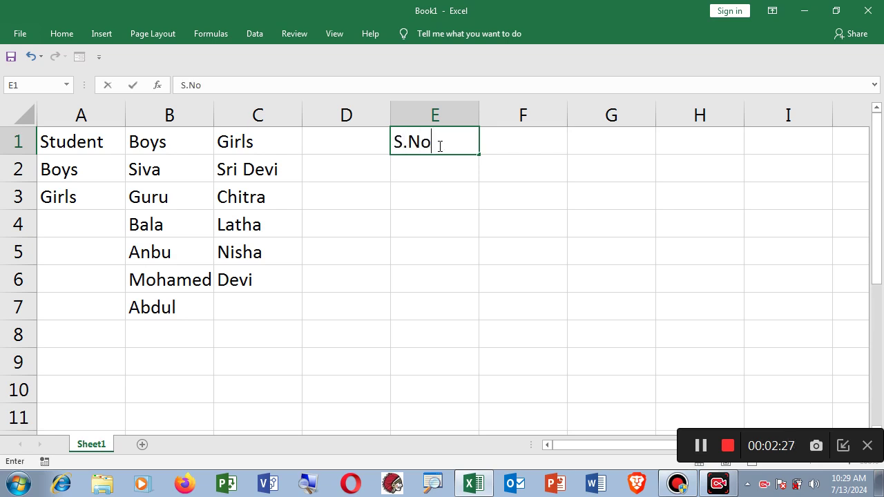
pyautogui.press('Tab')
pyautogui.write('Stde')
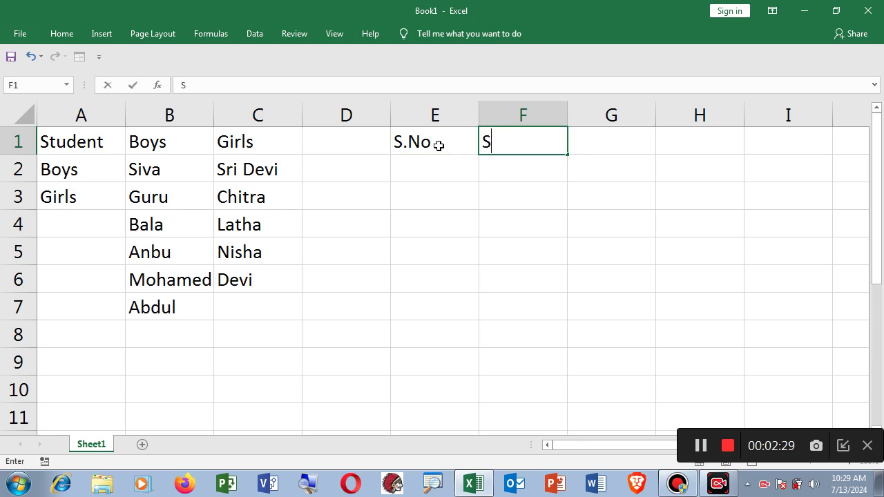
pyautogui.press('BackSpace')
pyautogui.press('BackSpace')
pyautogui.write('udent')
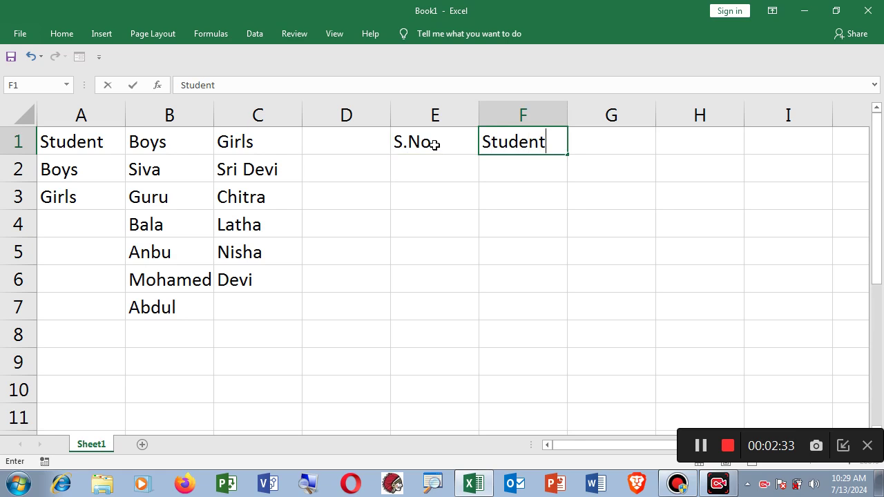
pyautogui.click(593, 142)
pyautogui.write('Name')
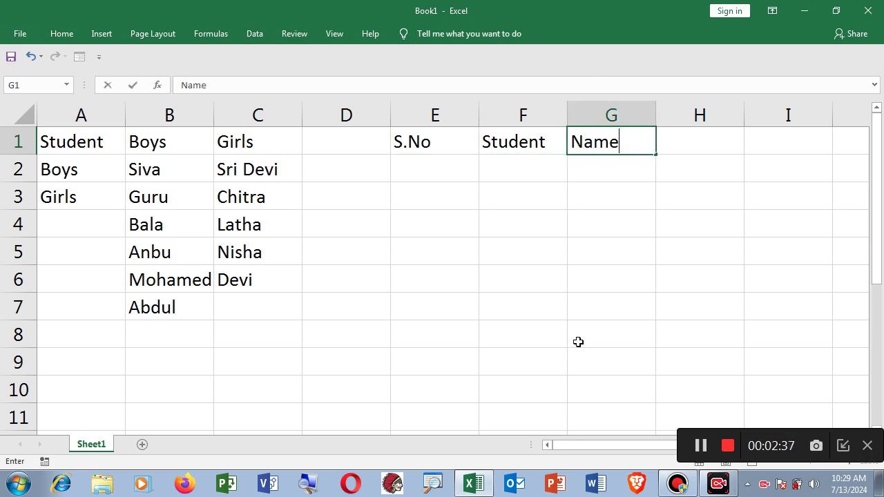
pyautogui.click(578, 342)
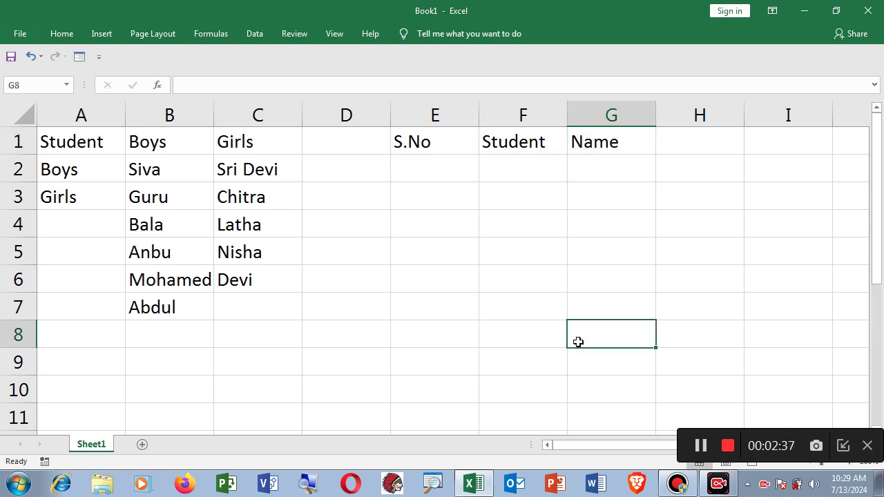
# Fill the S.No column with the serial numbers 1 through 6 in cells E2 to E7.
pyautogui.click(425, 172)
pyautogui.write('1')
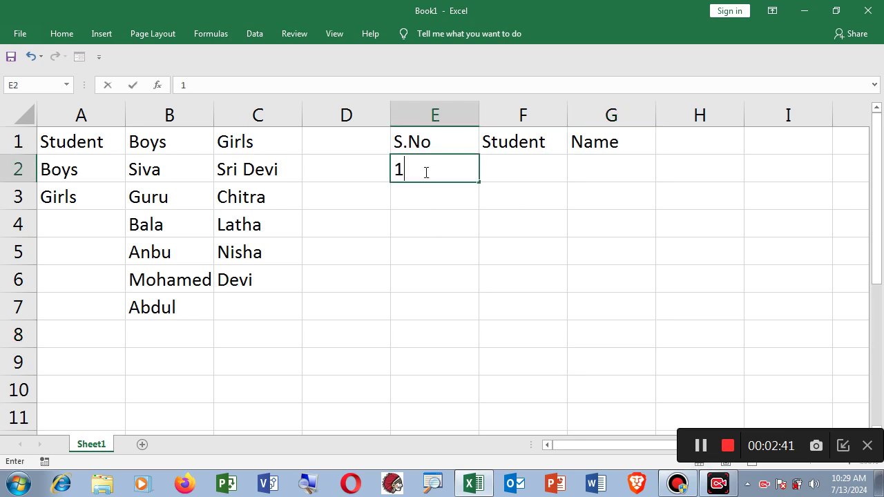
pyautogui.press('Return')
pyautogui.write('2')
pyautogui.press('Return')
pyautogui.write('3')
pyautogui.press('Return')
pyautogui.write('4')
pyautogui.press('Return')
pyautogui.write('5')
pyautogui.press('Return')
pyautogui.write('6')
pyautogui.press('Return')
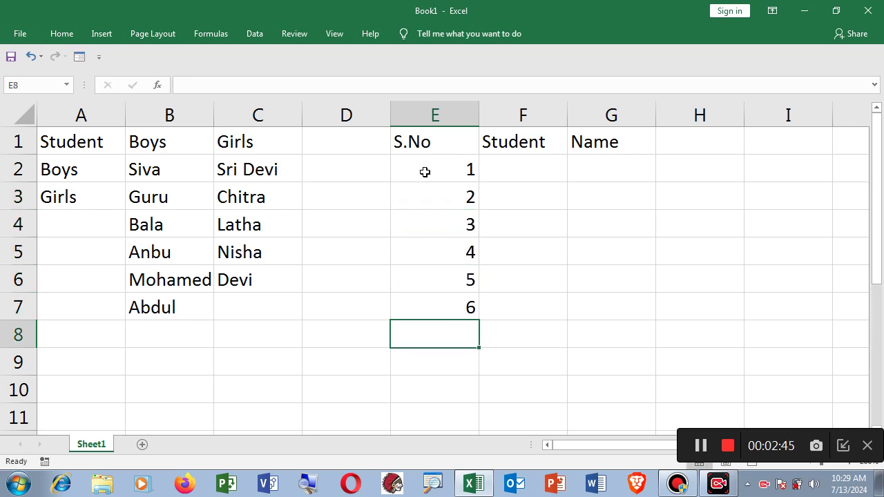
pyautogui.click(506, 169)
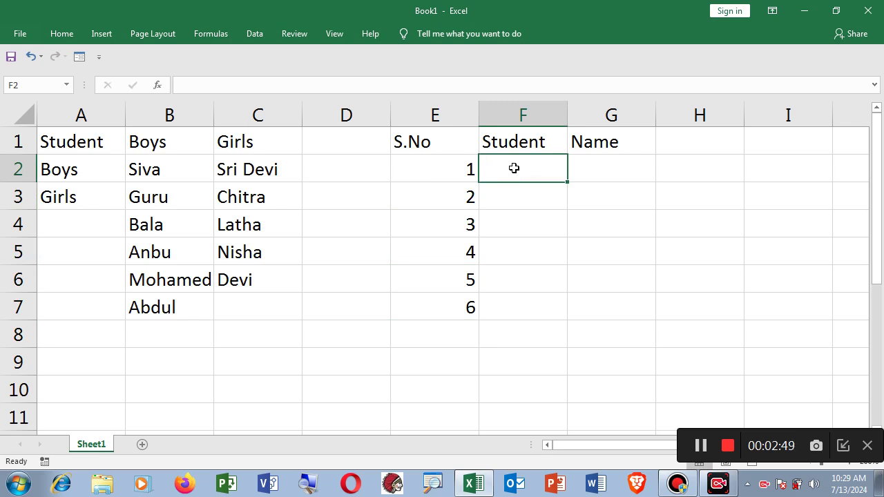
pyautogui.click(80, 179)
pyautogui.moveTo(82, 182); pyautogui.dragTo(81, 196)
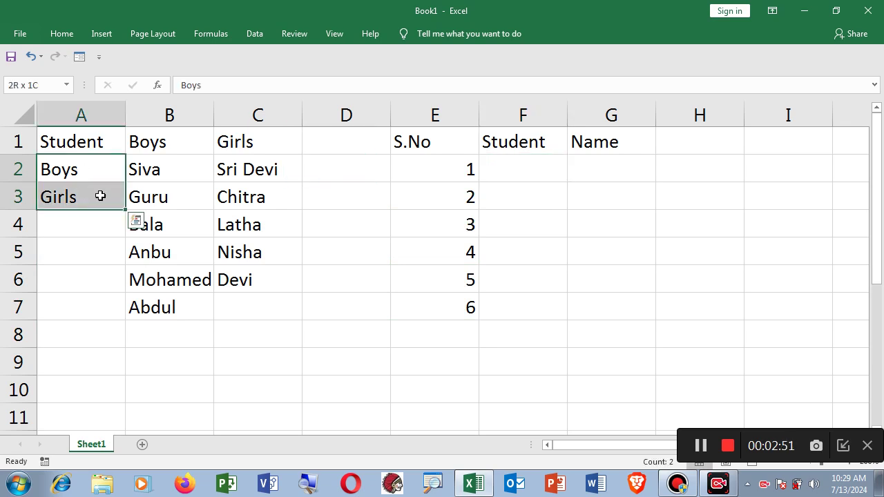
pyautogui.click(532, 172)
pyautogui.moveTo(533, 171); pyautogui.dragTo(532, 200)
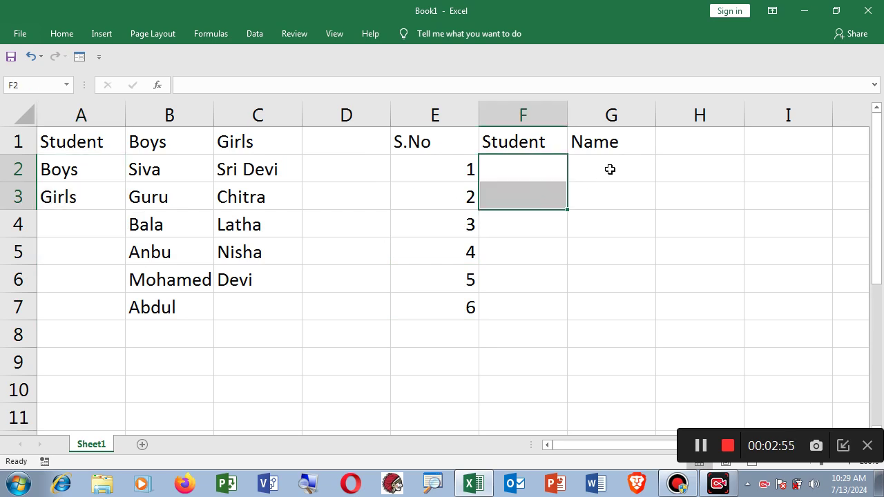
pyautogui.click(610, 169)
pyautogui.click(512, 171)
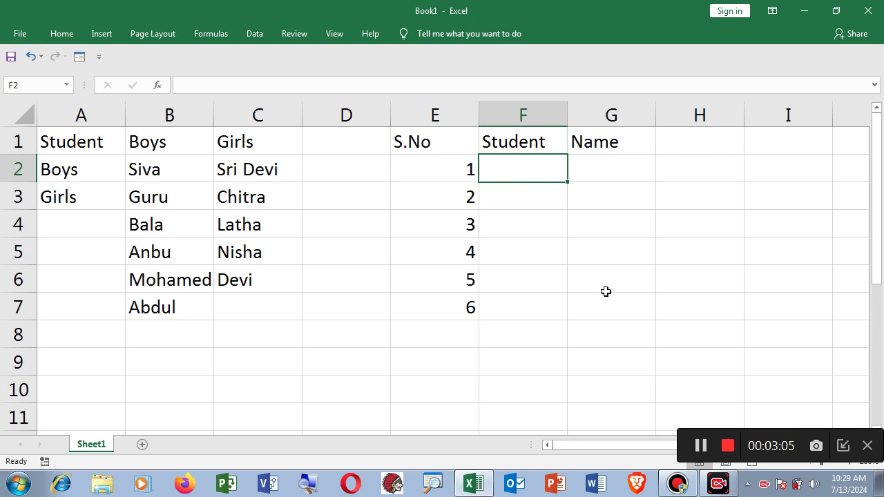
pyautogui.click(519, 298)
pyautogui.click(513, 172)
pyautogui.click(611, 171)
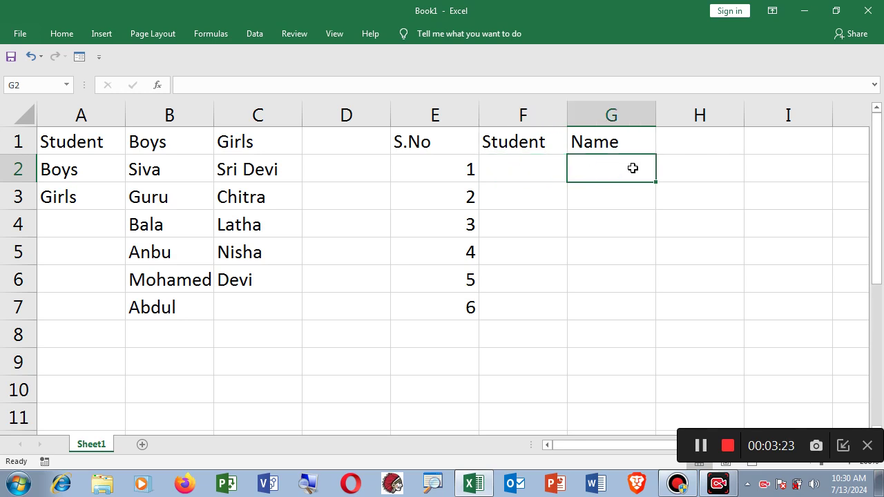
pyautogui.click(527, 174)
pyautogui.moveTo(609, 167); pyautogui.dragTo(616, 348)
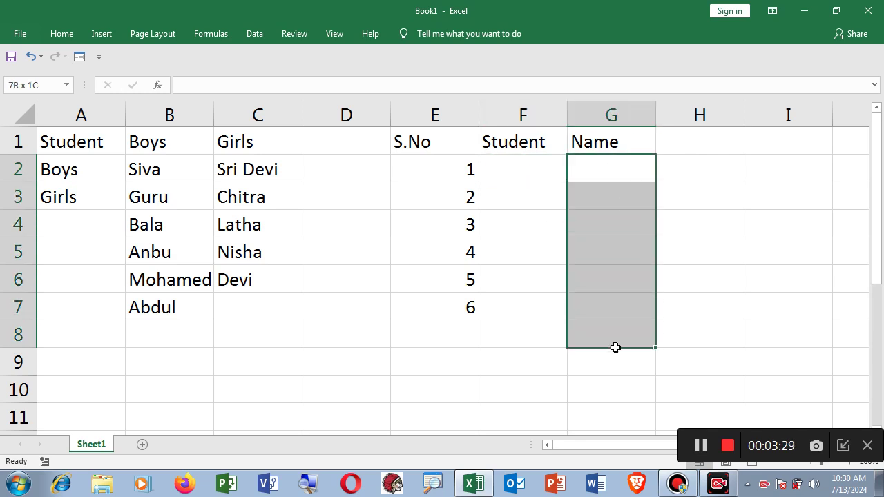
pyautogui.click(540, 269)
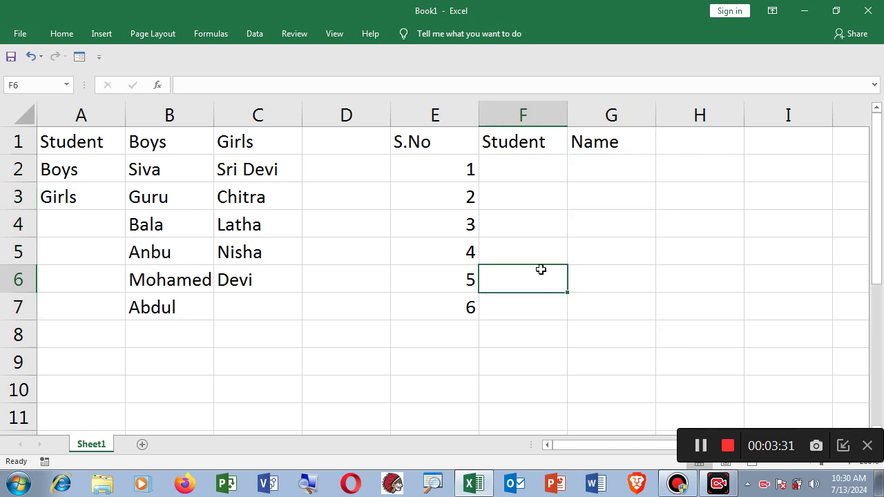
# Open Data Validation for cell F2 under the Student heading and set the allowed values to List.
pyautogui.click(522, 172)
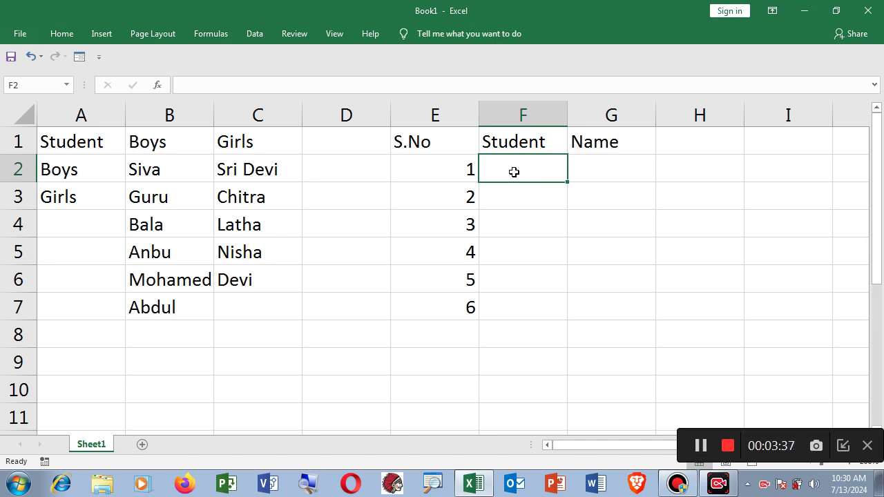
pyautogui.click(255, 34)
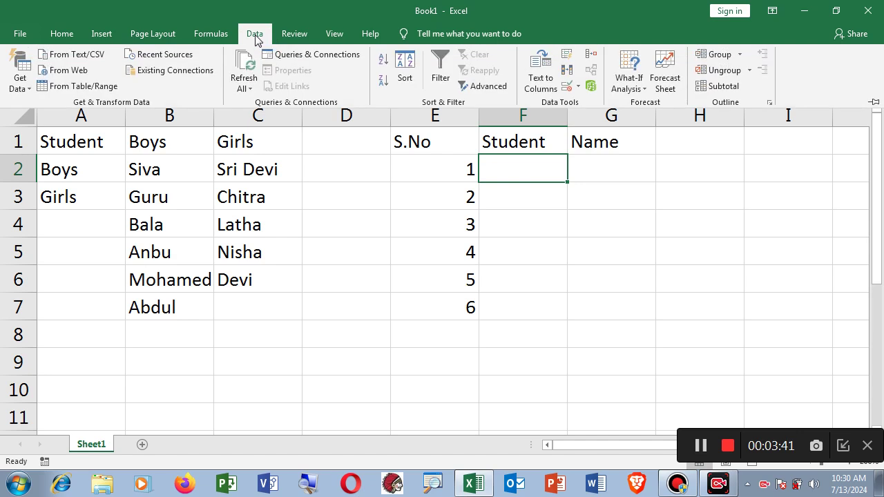
pyautogui.click(578, 90)
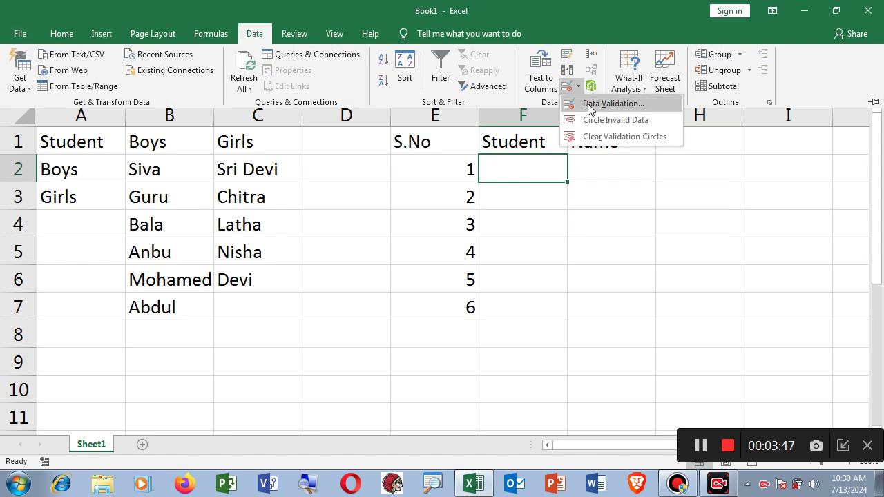
pyautogui.click(588, 104)
pyautogui.moveTo(510, 219); pyautogui.dragTo(444, 111)
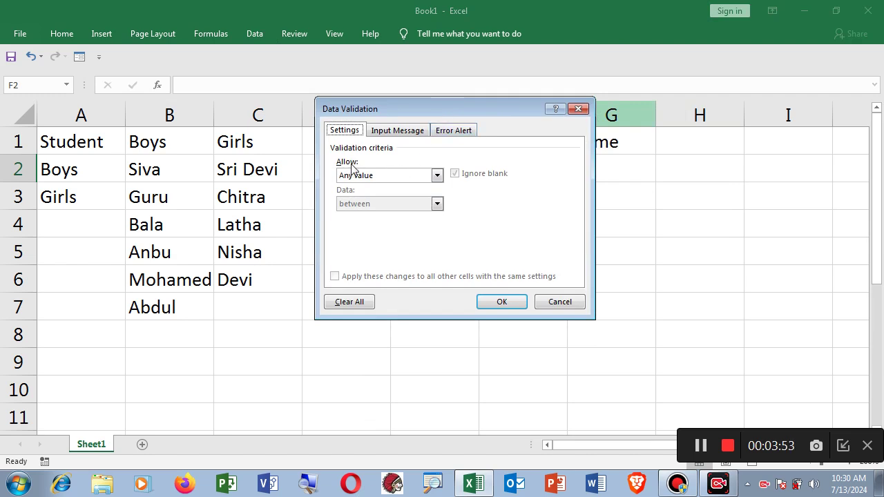
pyautogui.click(437, 175)
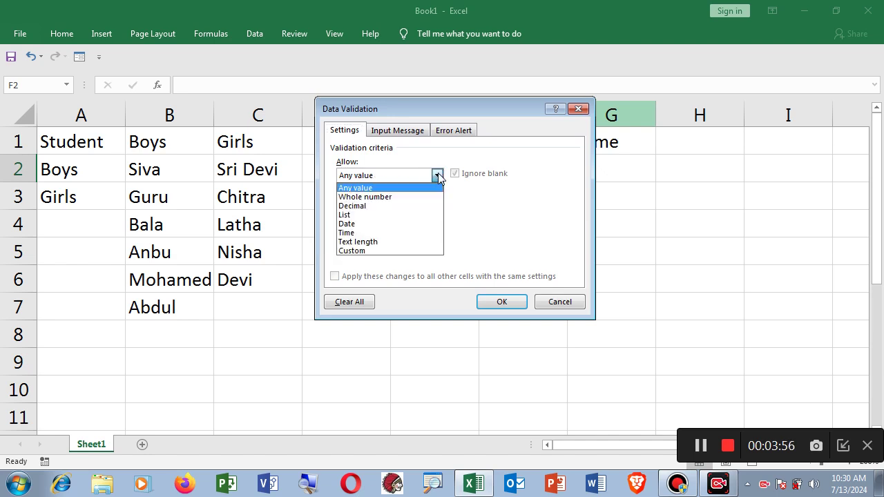
pyautogui.click(350, 216)
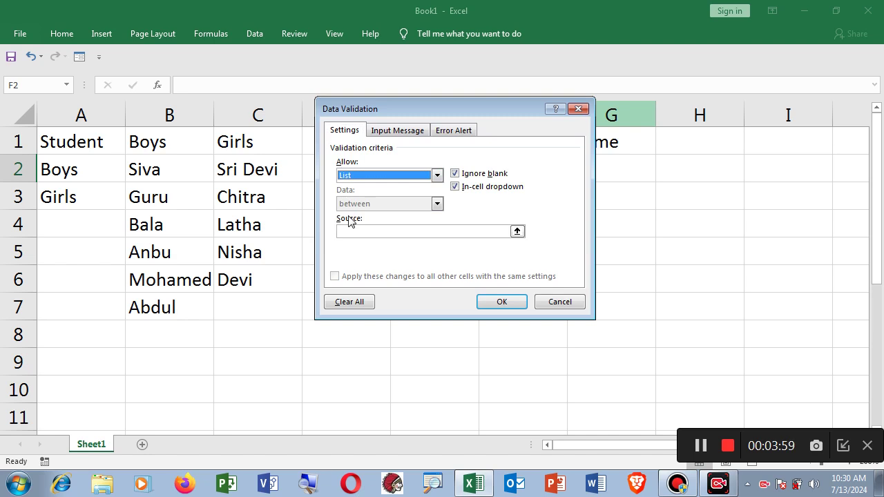
# Use the category cells =$A$2:$A$3 as the list source and apply the validation.
pyautogui.click(355, 232)
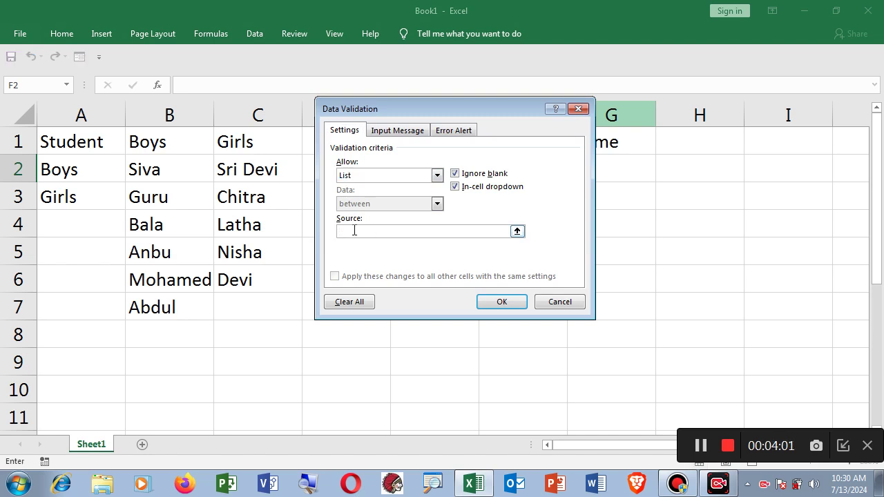
pyautogui.moveTo(440, 110); pyautogui.dragTo(655, 202)
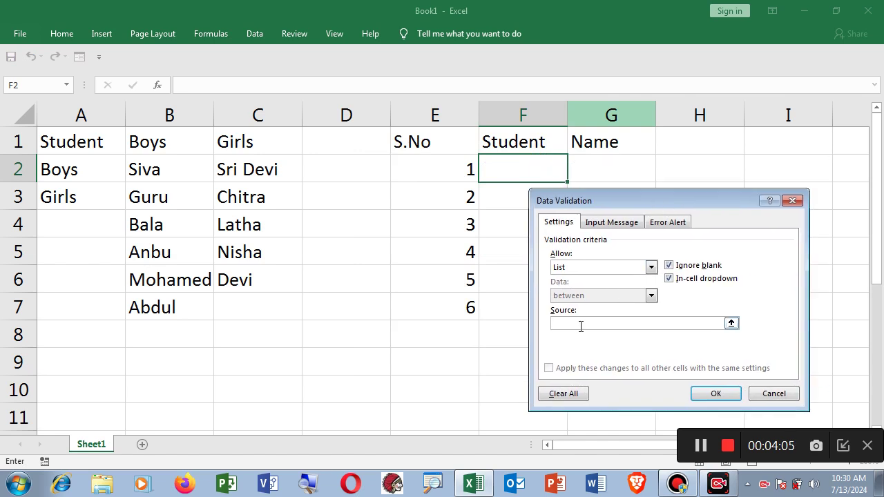
pyautogui.moveTo(76, 173); pyautogui.dragTo(81, 197)
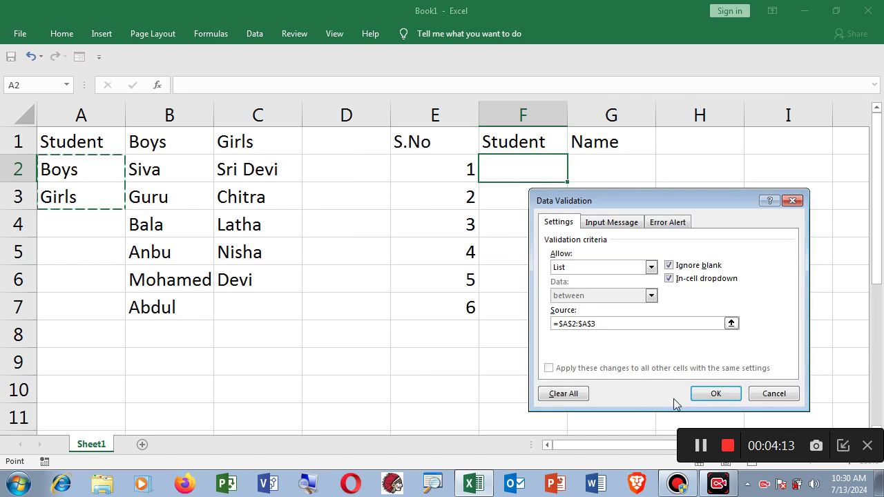
pyautogui.click(707, 392)
pyautogui.click(532, 330)
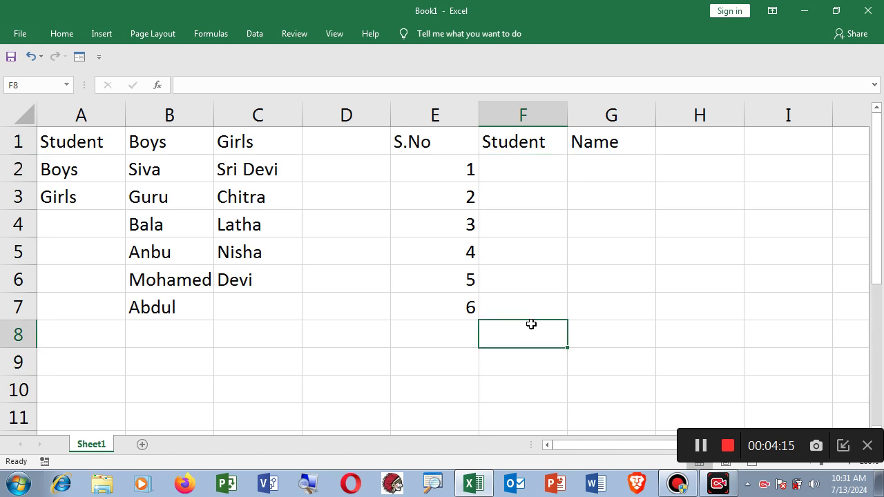
# Choose Boys from the dropdown list in cell F2.
pyautogui.click(535, 172)
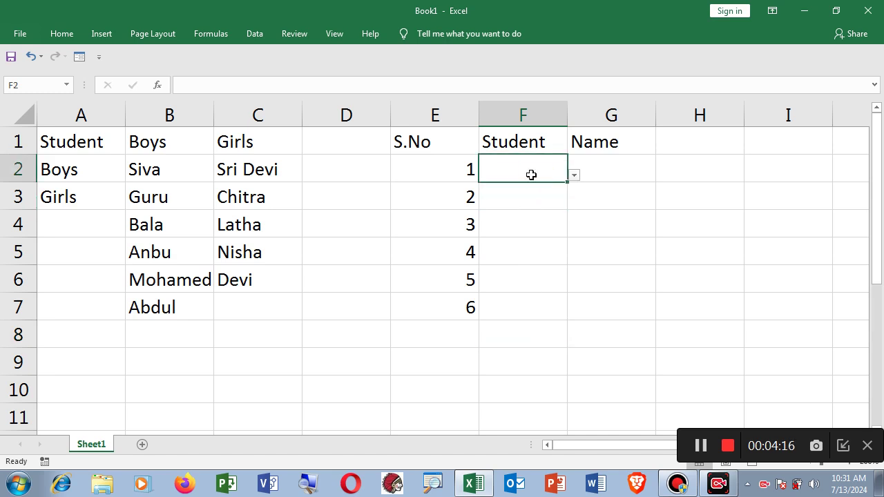
pyautogui.click(573, 175)
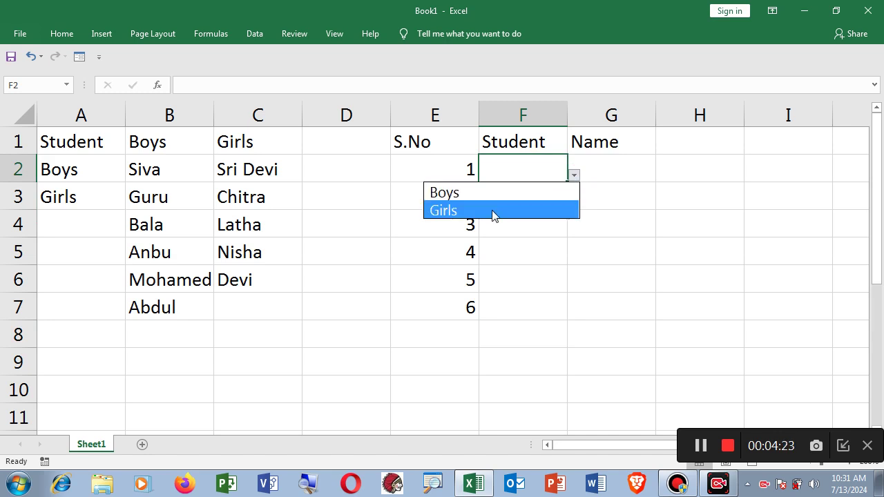
pyautogui.click(474, 194)
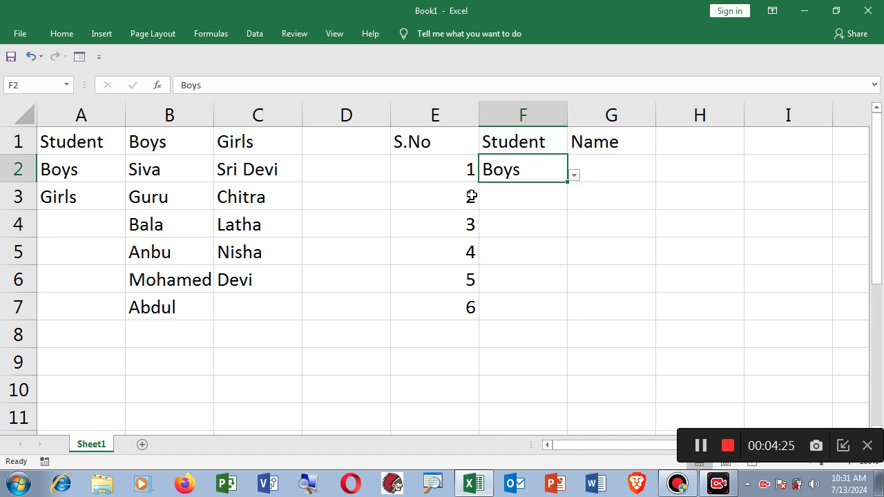
pyautogui.click(629, 173)
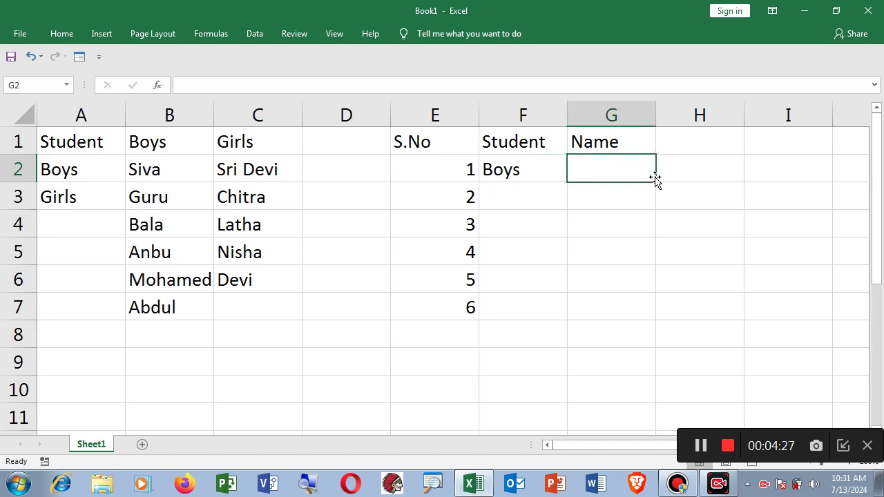
pyautogui.click(625, 268)
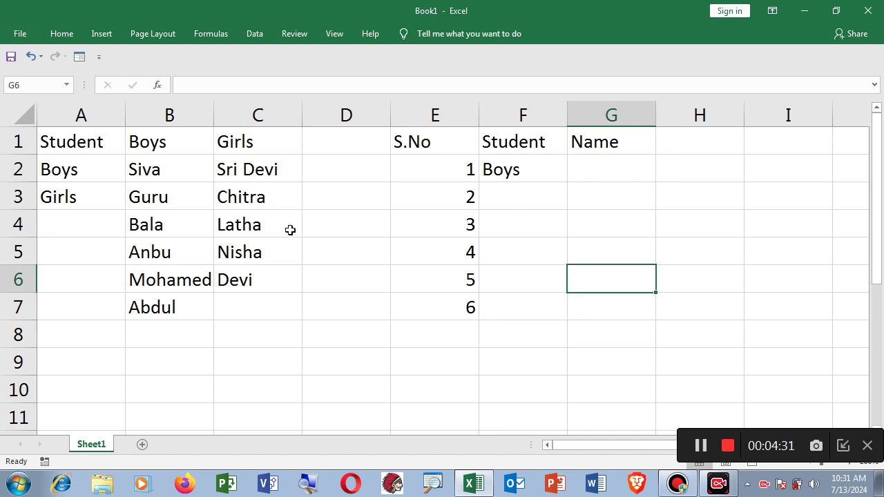
pyautogui.click(256, 230)
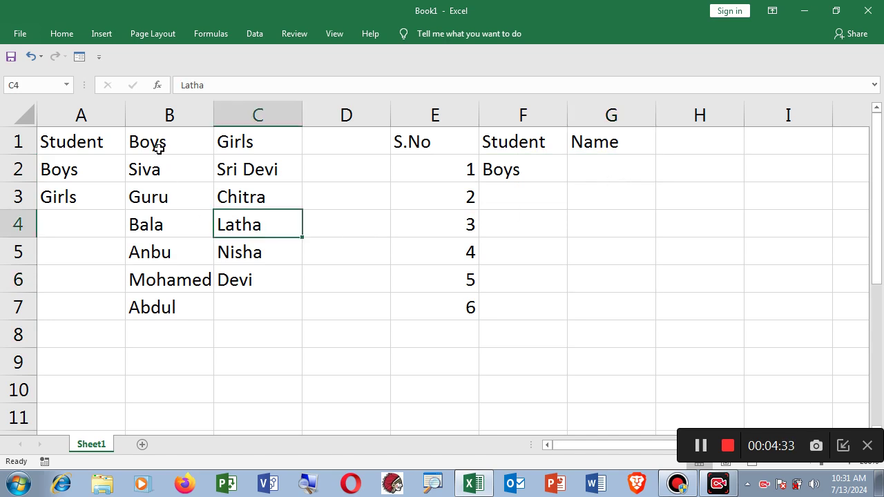
# Define the named range Boys for the boys' names in cells B2 to B7.
pyautogui.moveTo(160, 173); pyautogui.dragTo(170, 307)
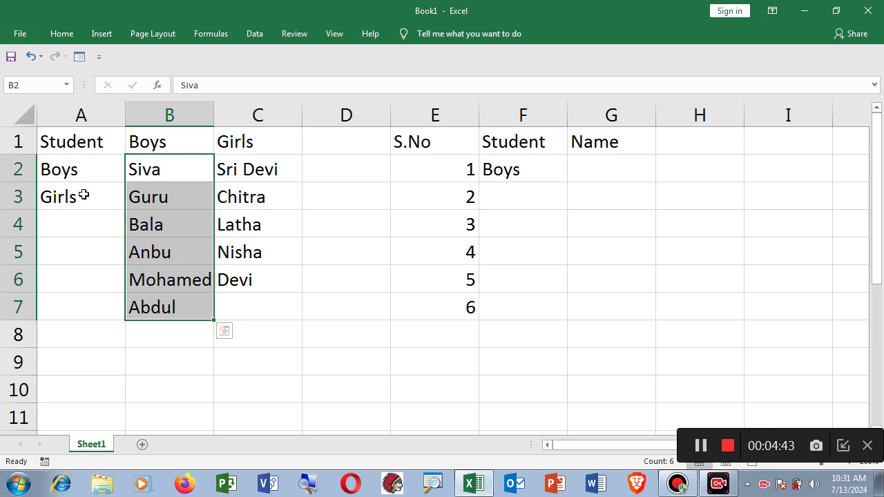
pyautogui.click(33, 85)
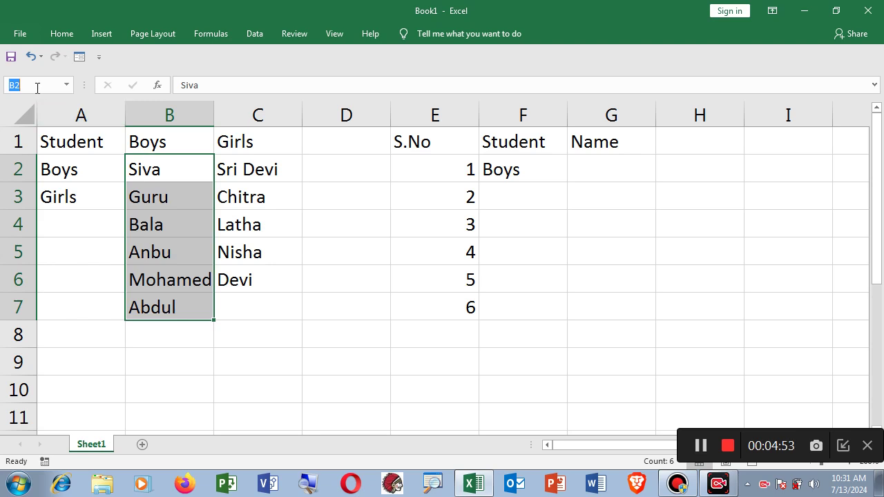
pyautogui.write('Boys')
pyautogui.press('Return')
pyautogui.click(160, 245)
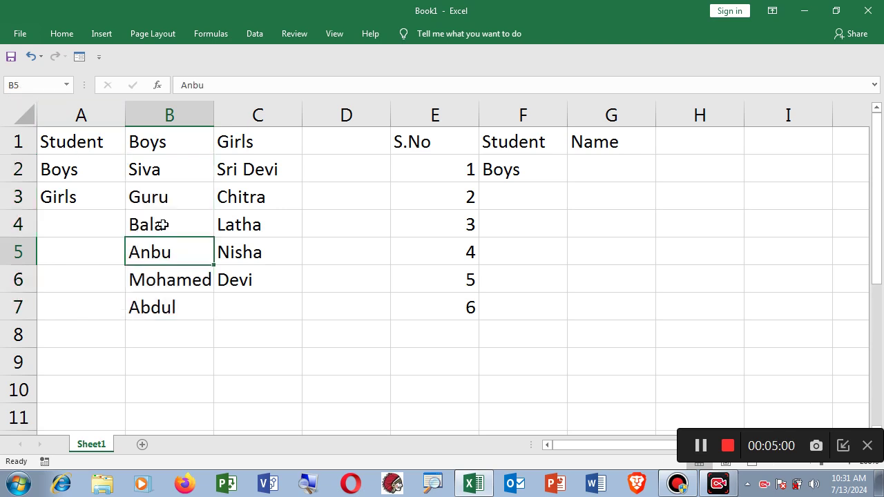
# Define the named range Girls for the girls' names in cells C2 to C6.
pyautogui.click(168, 143)
pyautogui.moveTo(170, 169); pyautogui.dragTo(185, 314)
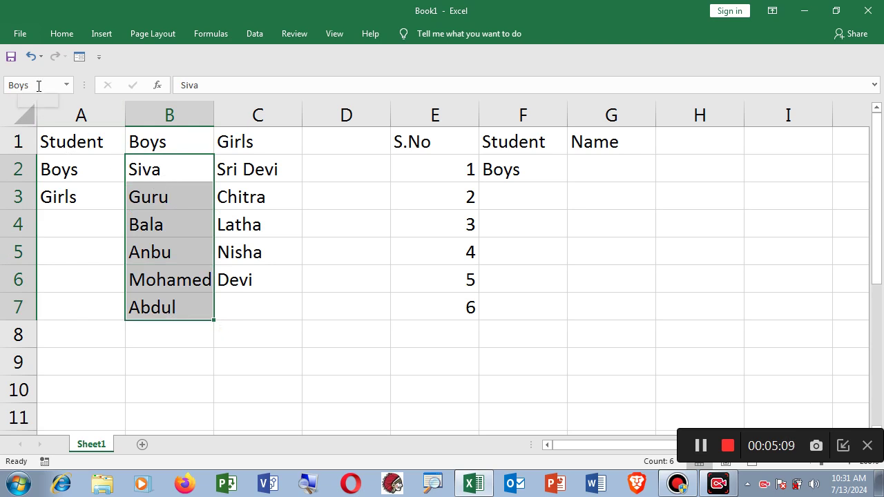
pyautogui.click(261, 170)
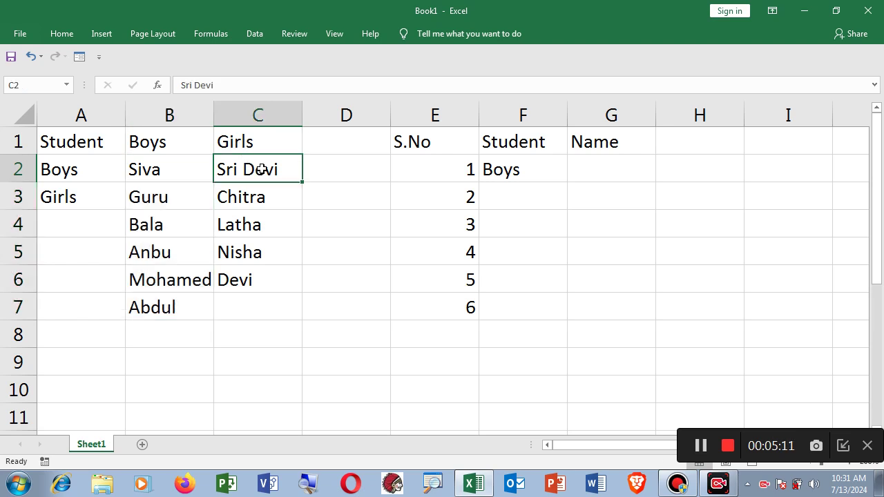
pyautogui.moveTo(262, 170); pyautogui.dragTo(270, 284)
pyautogui.click(34, 85)
pyautogui.write('Girsl')
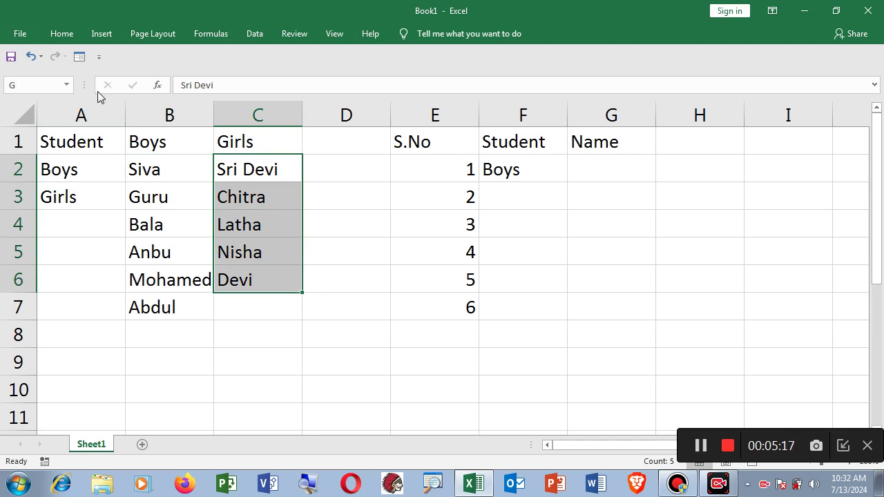
pyautogui.press('BackSpace')
pyautogui.press('BackSpace')
pyautogui.write('ls')
pyautogui.press('Return')
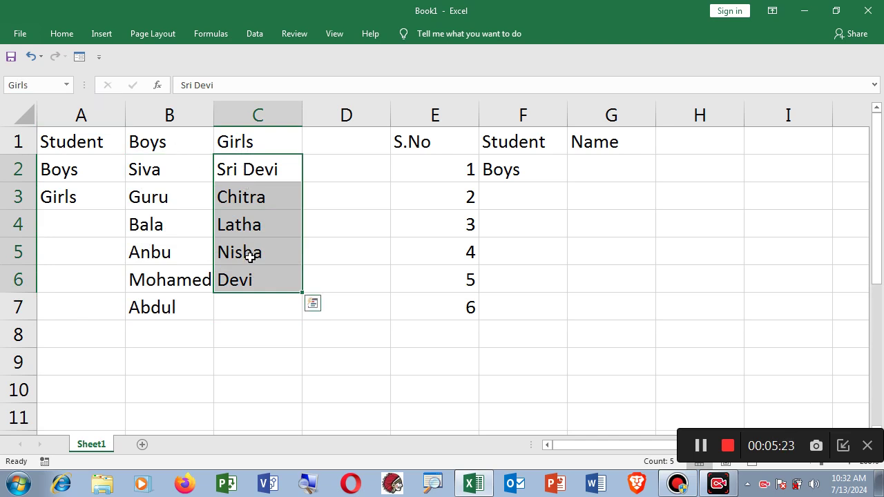
# Check the range names assigned to the boys' names in B2:B7 and the girls' names in C2:C6.
pyautogui.click(255, 335)
pyautogui.moveTo(166, 173); pyautogui.dragTo(168, 304)
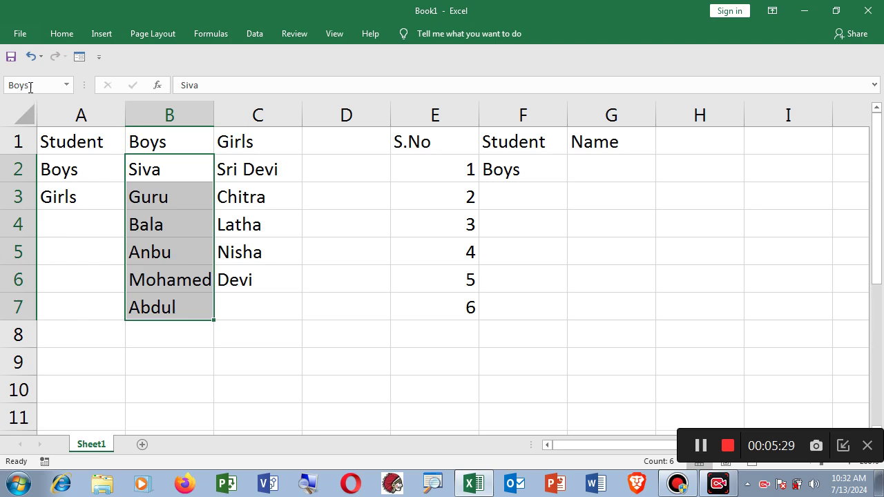
pyautogui.click(224, 192)
pyautogui.moveTo(246, 170); pyautogui.dragTo(253, 282)
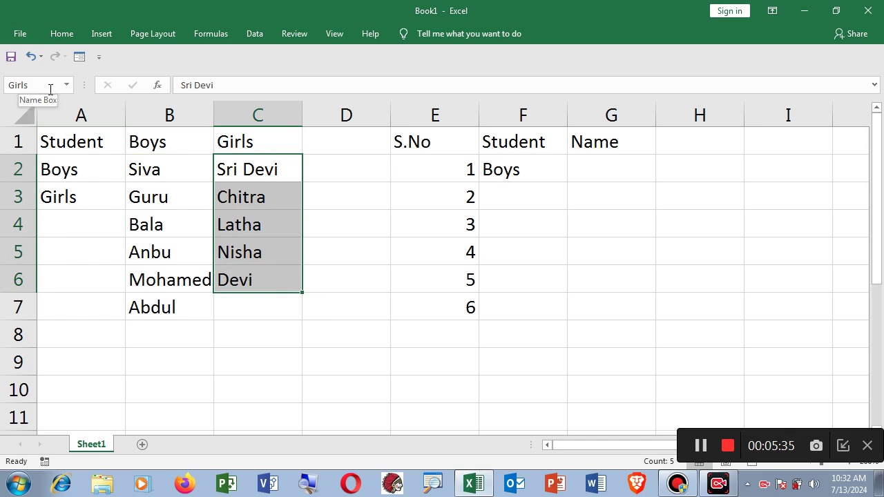
pyautogui.click(50, 89)
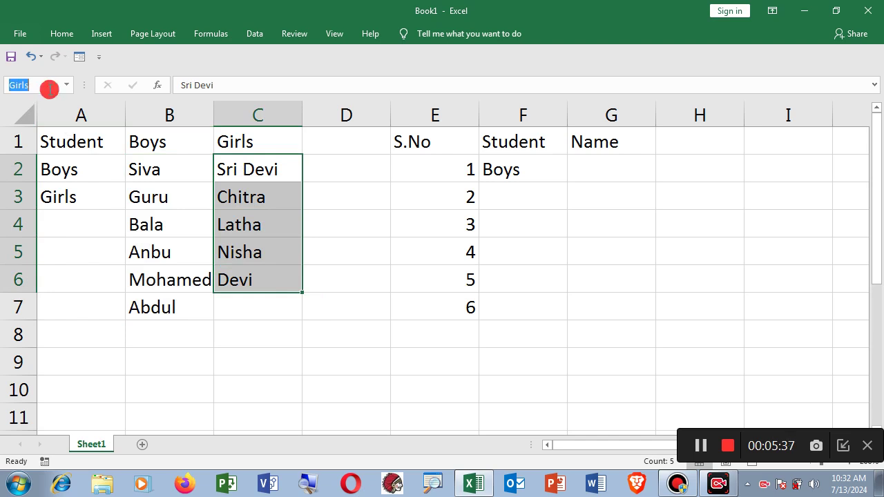
pyautogui.press('Return')
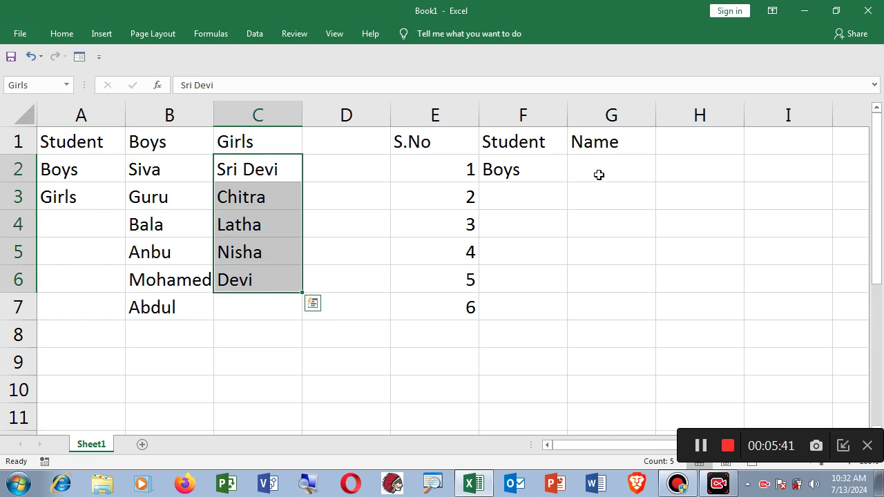
# Choose Girls from the dropdown list in cell F2.
pyautogui.click(599, 175)
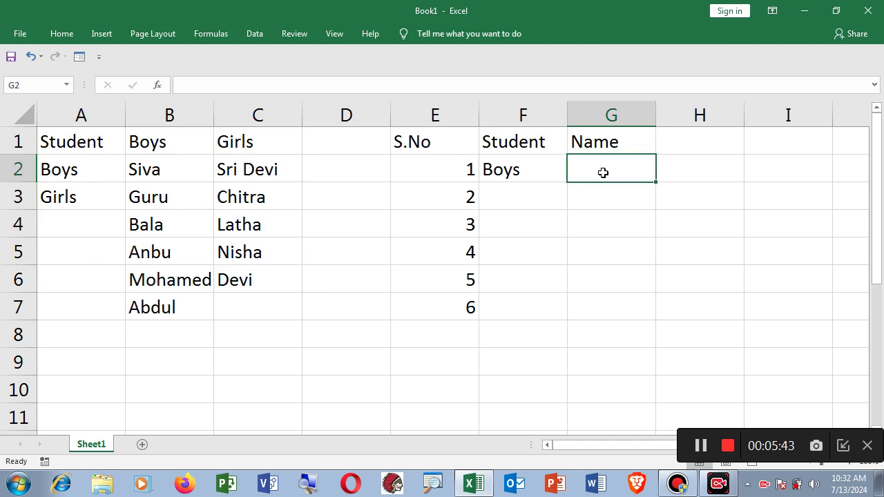
pyautogui.click(533, 172)
pyautogui.click(574, 177)
pyautogui.click(518, 211)
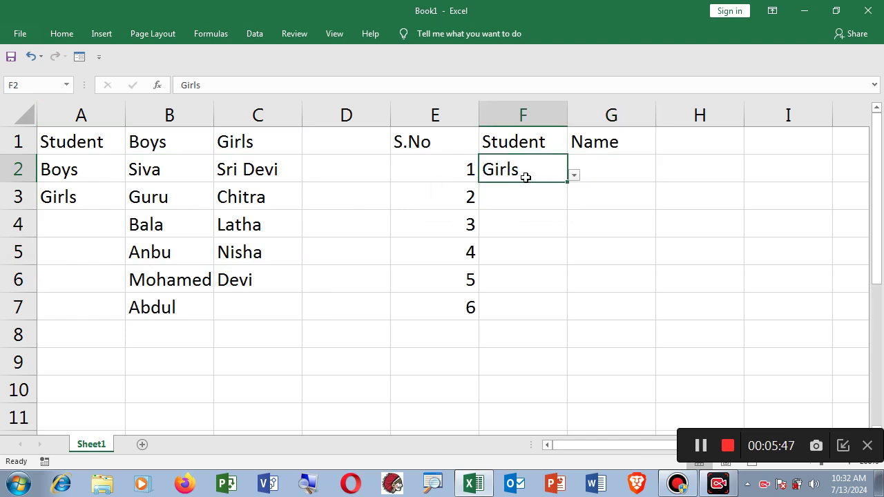
# Open Data Validation for cell G2 under the Name heading and set the allowed values to List.
pyautogui.click(598, 170)
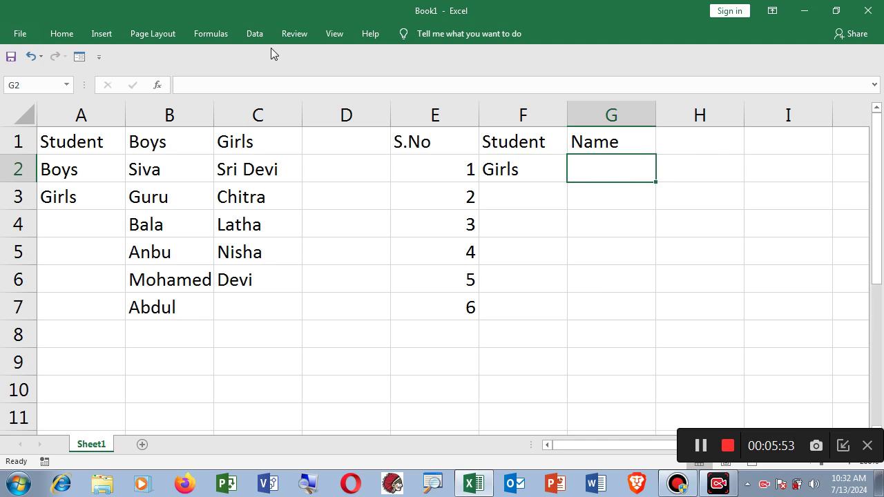
pyautogui.click(254, 34)
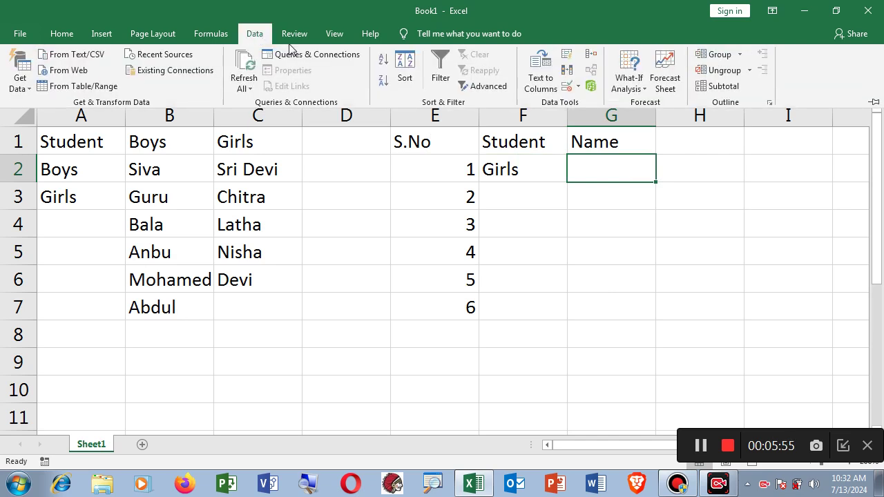
pyautogui.click(576, 87)
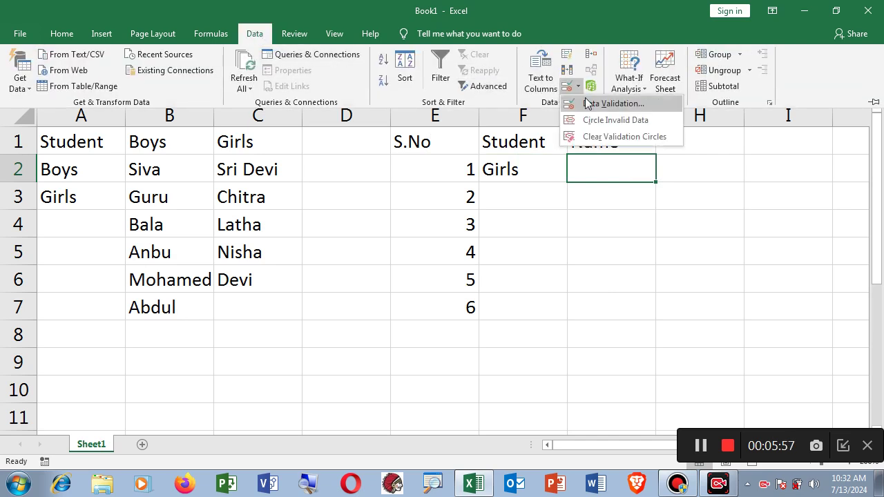
pyautogui.click(589, 103)
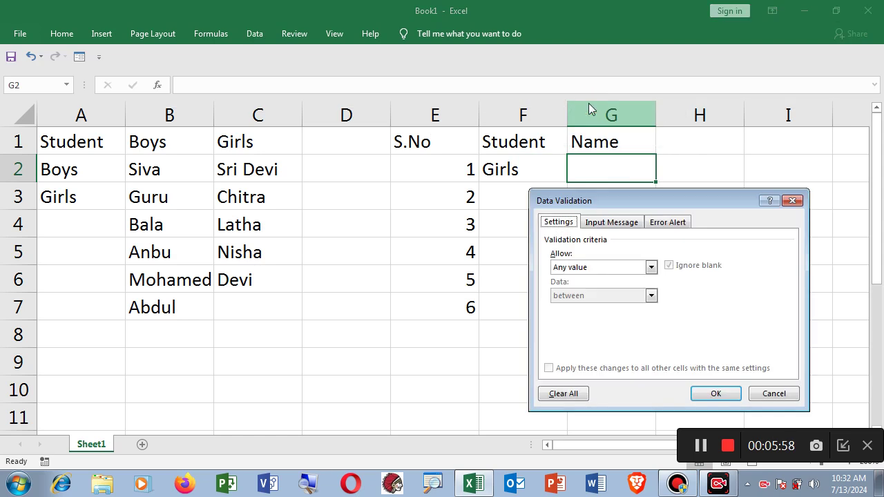
pyautogui.click(602, 268)
pyautogui.click(582, 306)
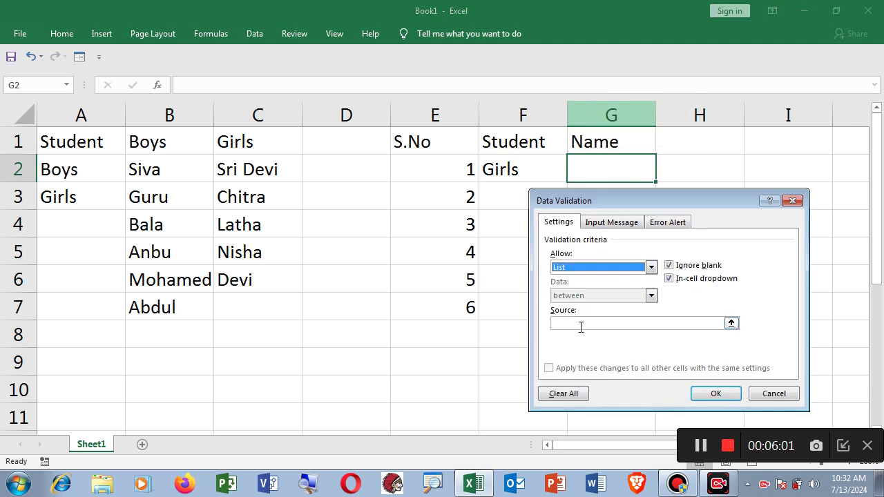
# Enter =indirect(F2) with a relative cell reference as the list source and apply the validation.
pyautogui.click(578, 324)
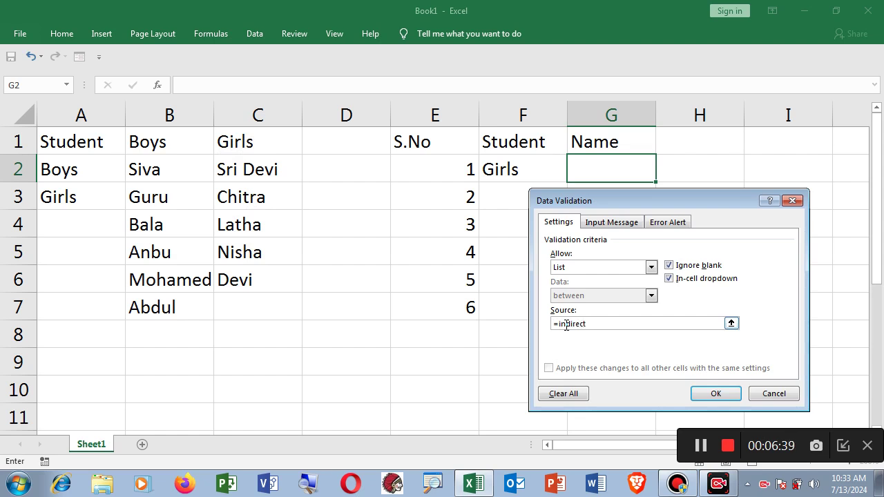
pyautogui.write('(')
pyautogui.moveTo(616, 202); pyautogui.dragTo(529, 218)
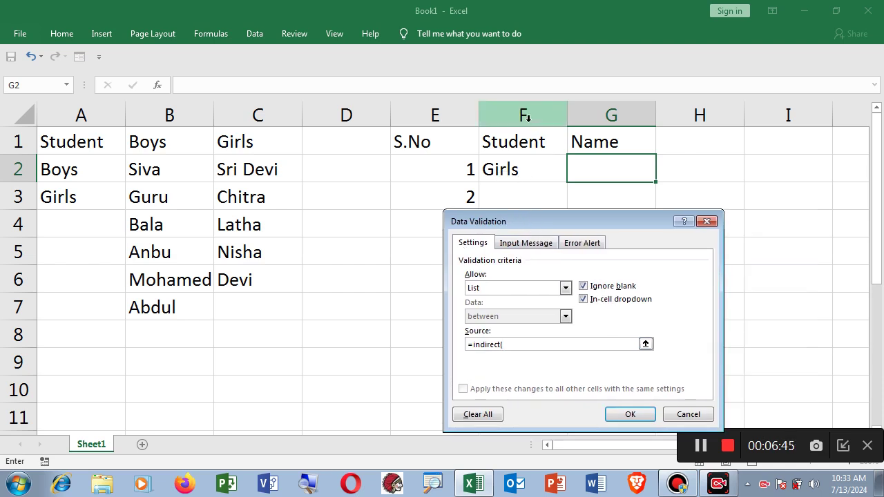
pyautogui.click(527, 171)
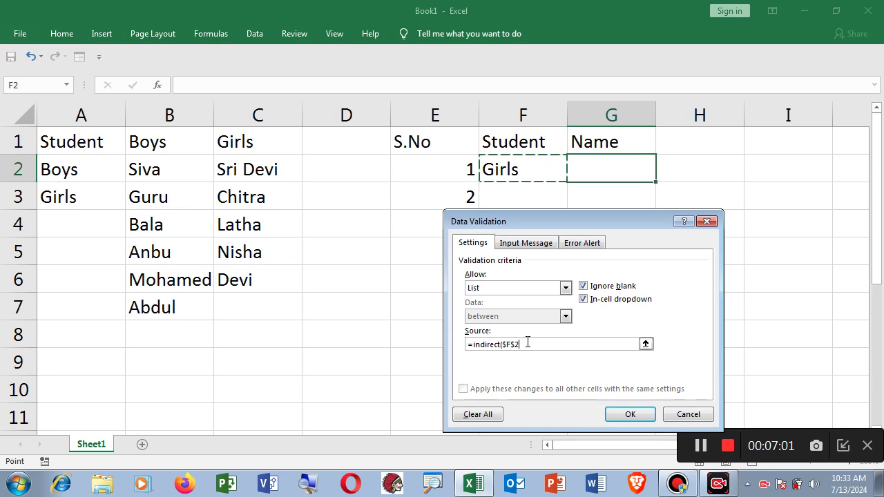
pyautogui.write(')')
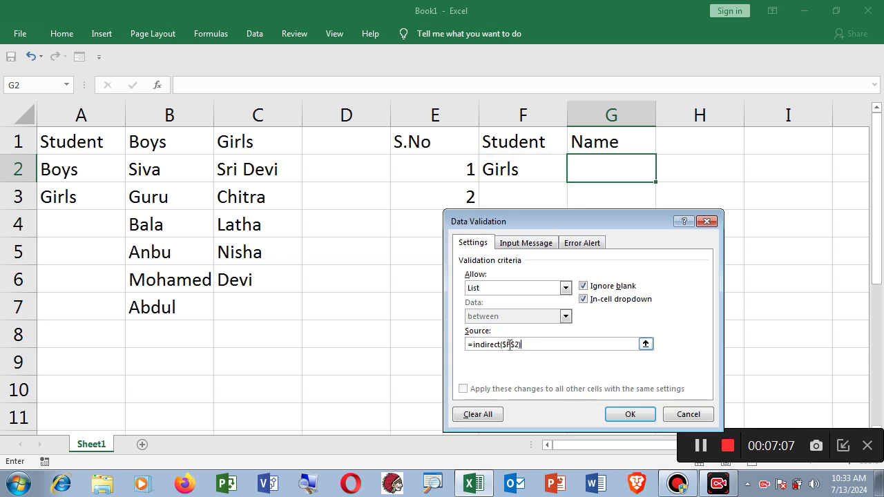
pyautogui.click(504, 344)
pyautogui.press('Delete')
pyautogui.write('(')
pyautogui.click(510, 345)
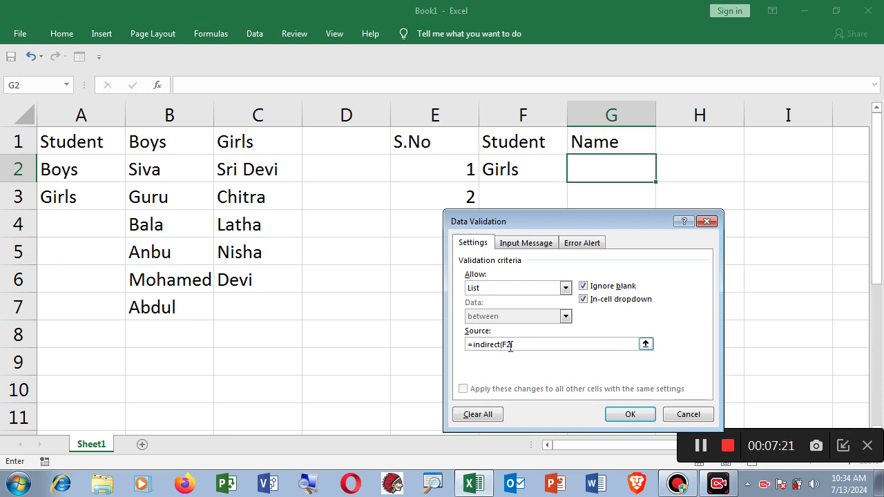
pyautogui.click(630, 415)
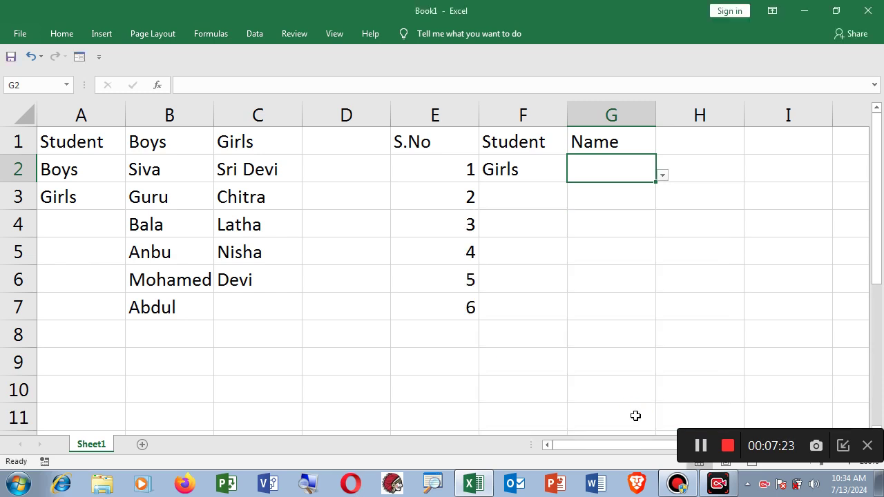
# Test the dependent dropdown in cell G2 by choosing the second girl's name from its list.
pyautogui.click(542, 179)
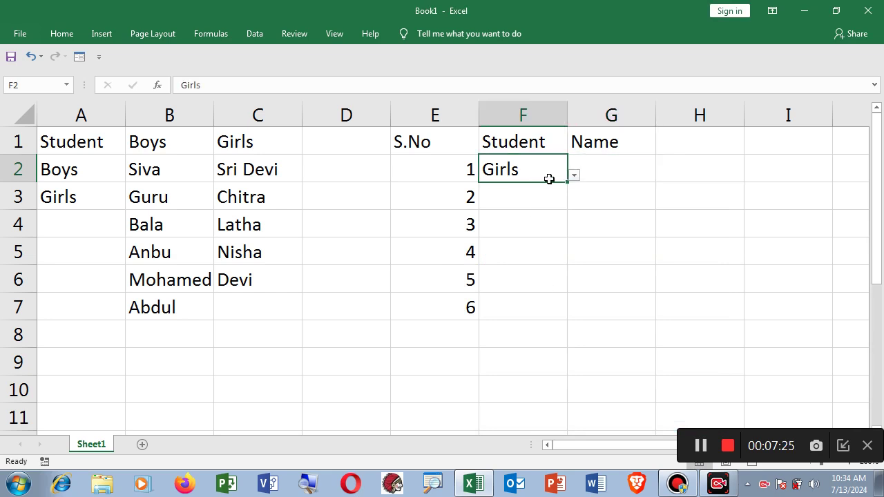
pyautogui.click(620, 171)
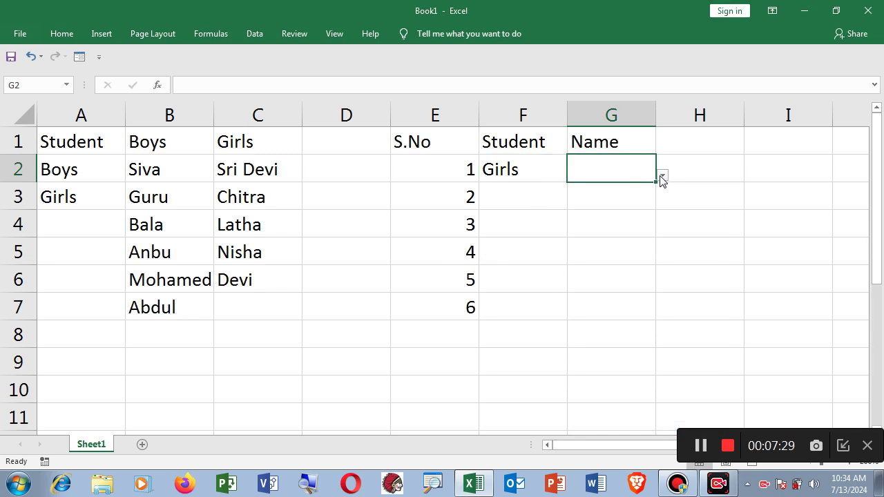
pyautogui.click(661, 178)
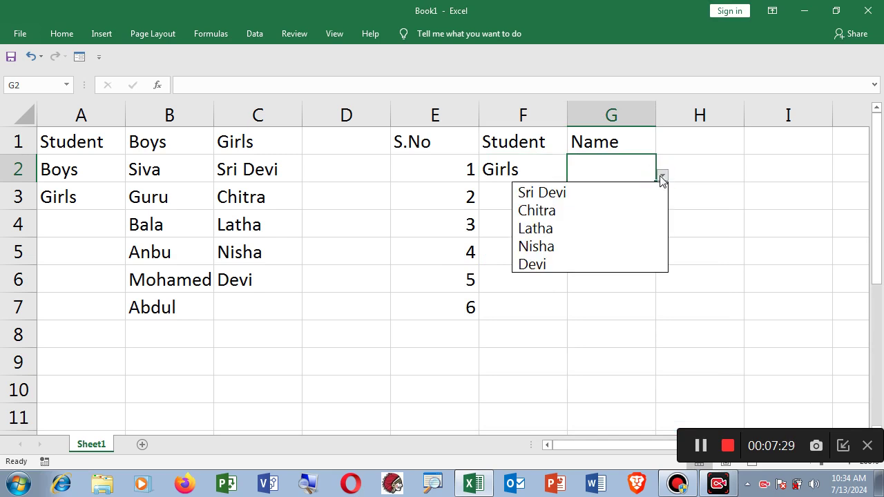
pyautogui.click(594, 206)
pyautogui.click(602, 236)
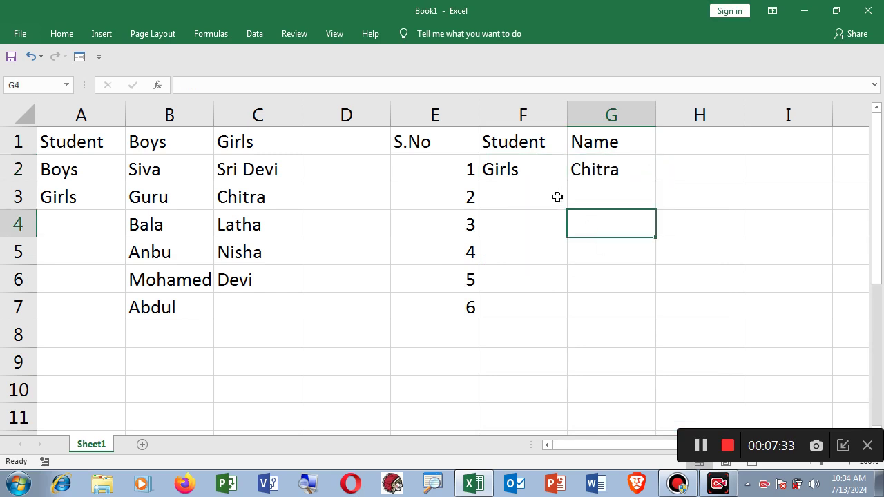
pyautogui.click(543, 194)
pyautogui.click(541, 231)
pyautogui.click(548, 193)
pyautogui.click(550, 172)
pyautogui.click(550, 201)
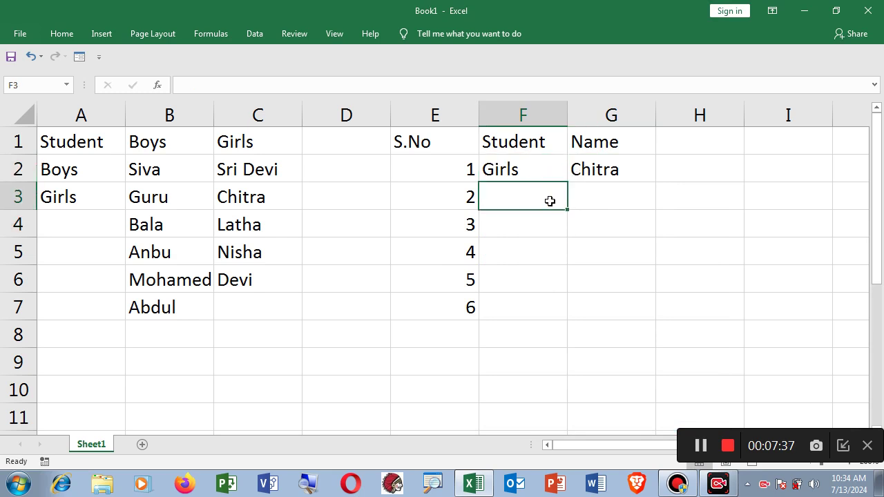
pyautogui.click(541, 173)
pyautogui.moveTo(539, 182); pyautogui.dragTo(540, 310)
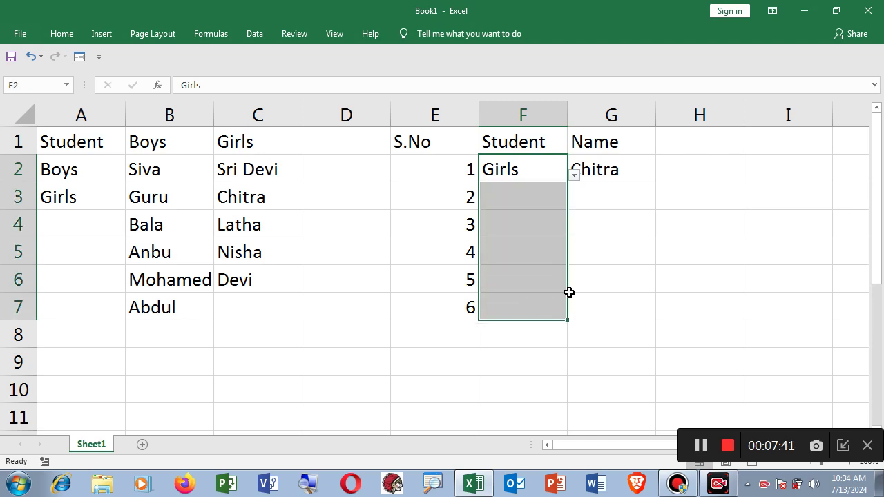
pyautogui.click(600, 276)
pyautogui.click(635, 202)
# Clear the student category and name entries from cells F2 and G2.
pyautogui.moveTo(510, 172); pyautogui.dragTo(606, 166)
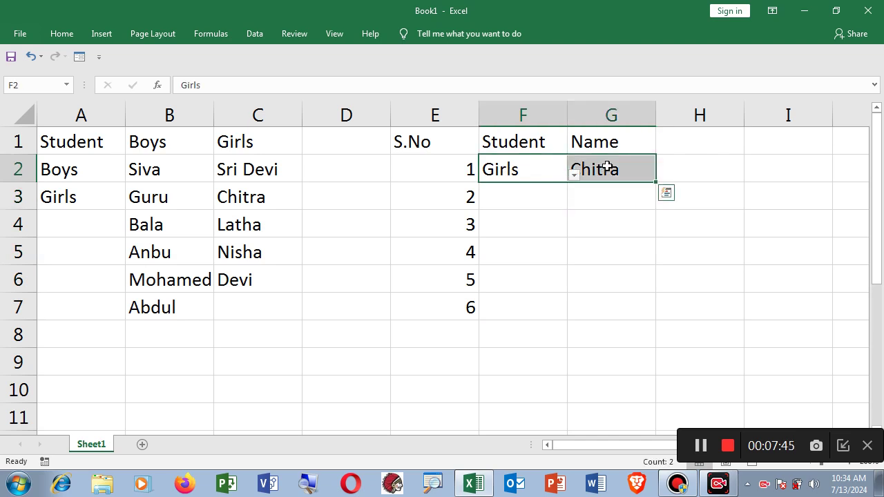
pyautogui.press('Delete')
pyautogui.click(591, 261)
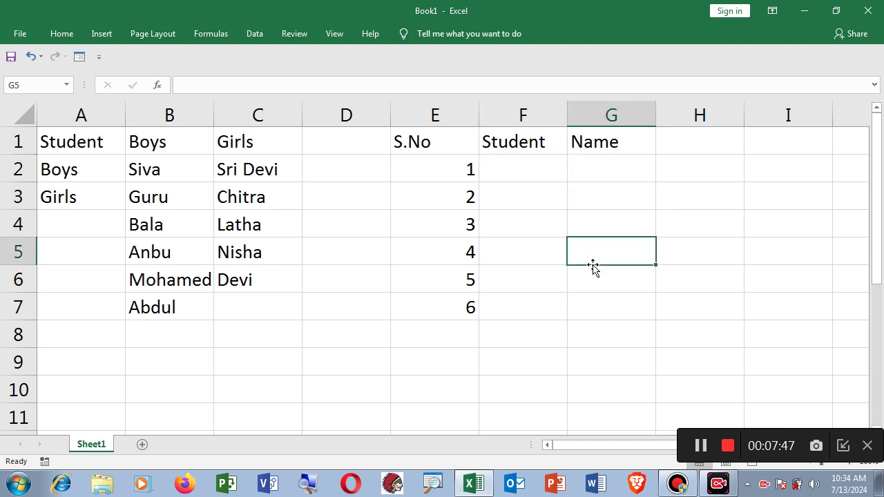
# Extend the List validation with source =$A$2:$A$3 to cells F2 through F7 in the Student column.
pyautogui.moveTo(523, 164); pyautogui.dragTo(524, 304)
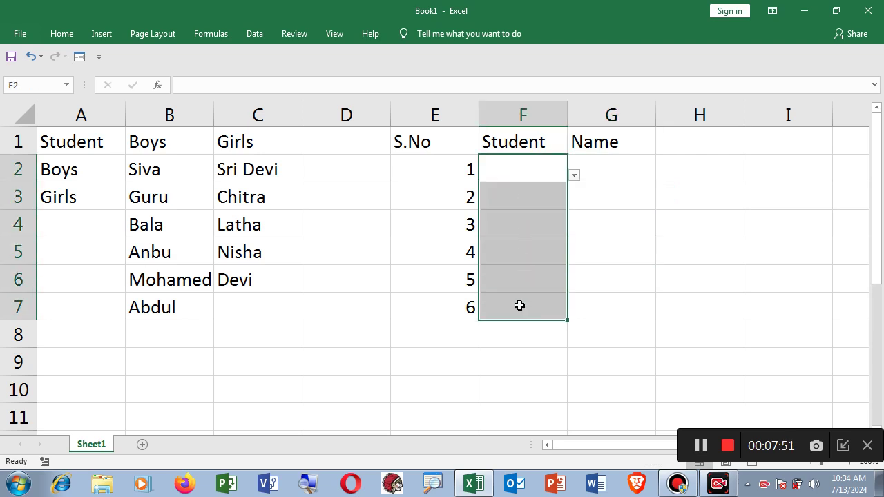
pyautogui.click(252, 36)
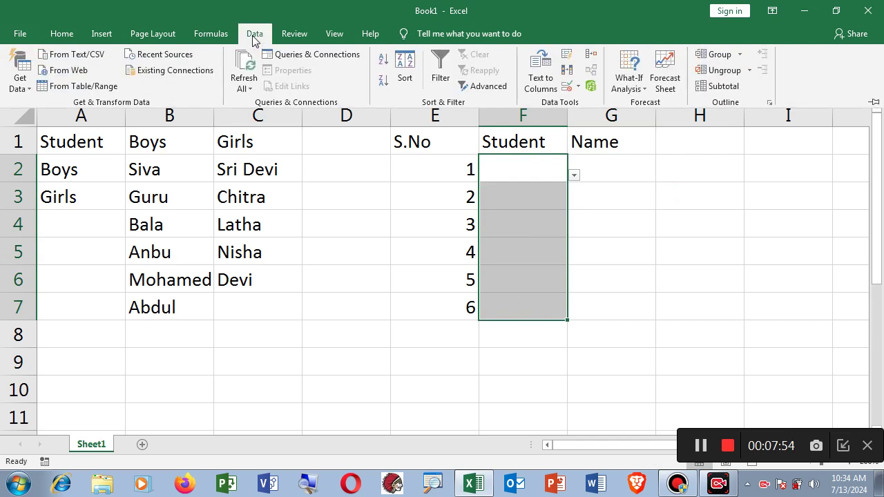
pyautogui.click(579, 87)
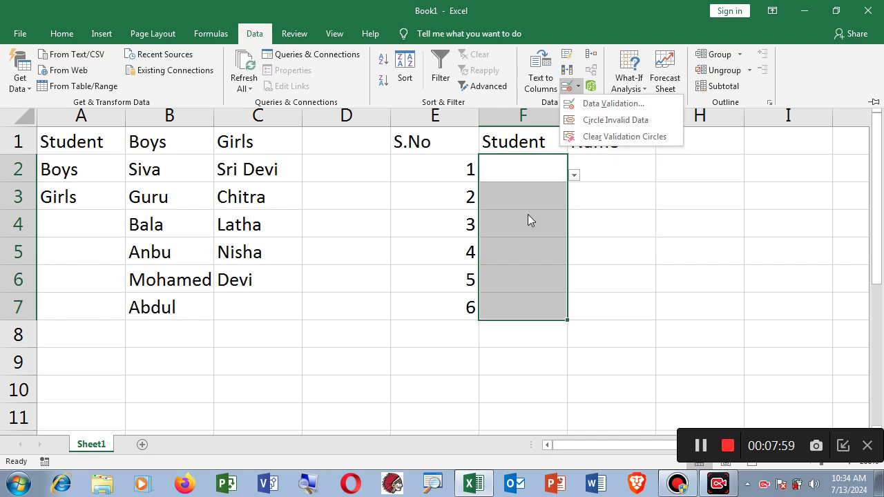
pyautogui.click(611, 103)
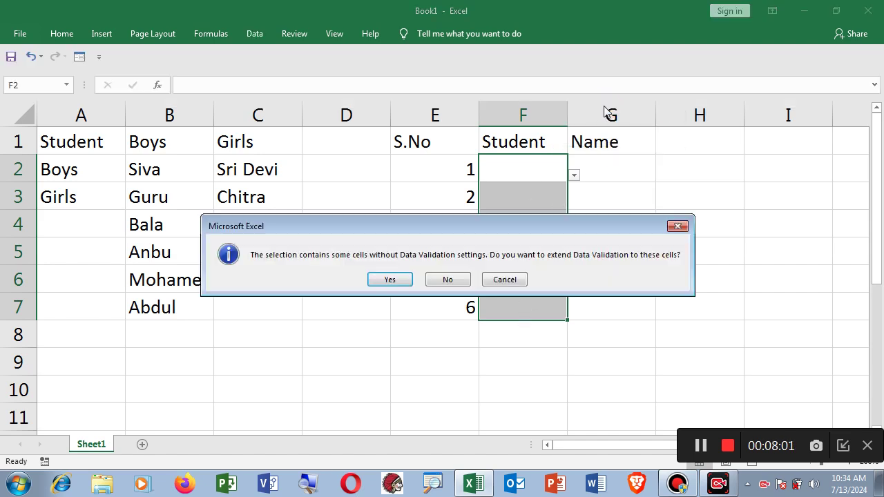
pyautogui.click(396, 280)
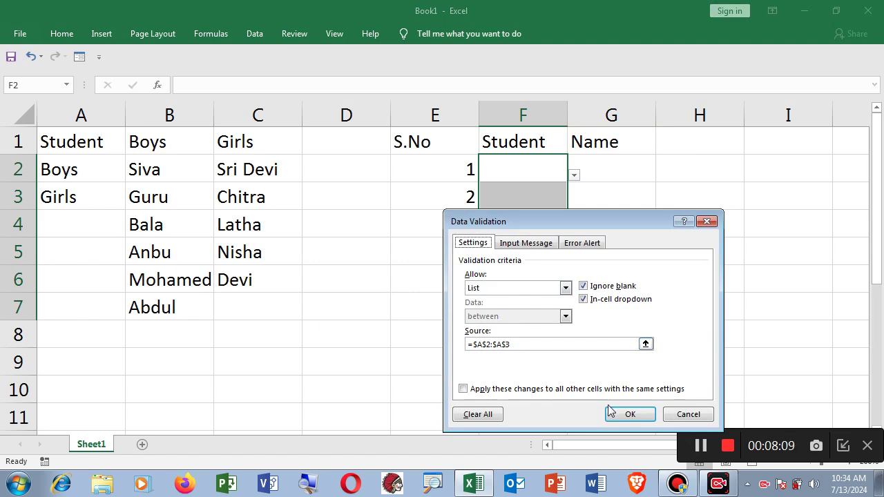
pyautogui.click(628, 415)
pyautogui.click(578, 398)
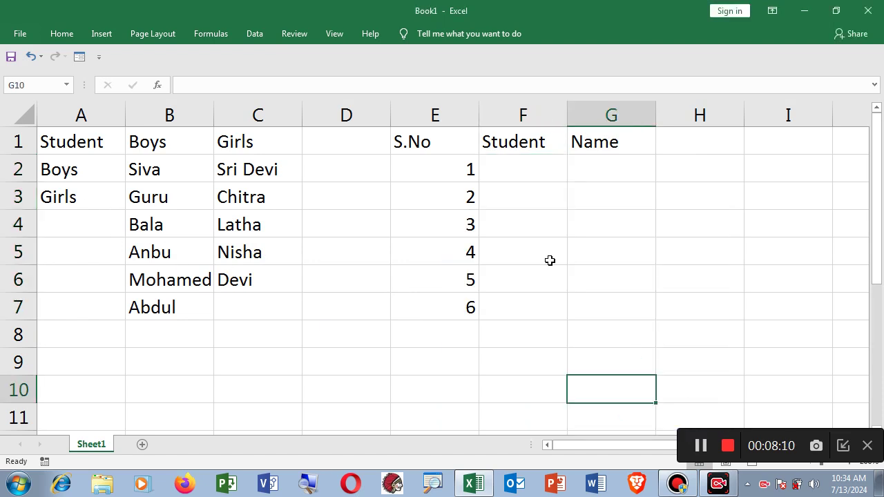
# Check the category dropdown in cell F4 of the Student column without choosing an entry.
pyautogui.click(560, 206)
pyautogui.click(555, 227)
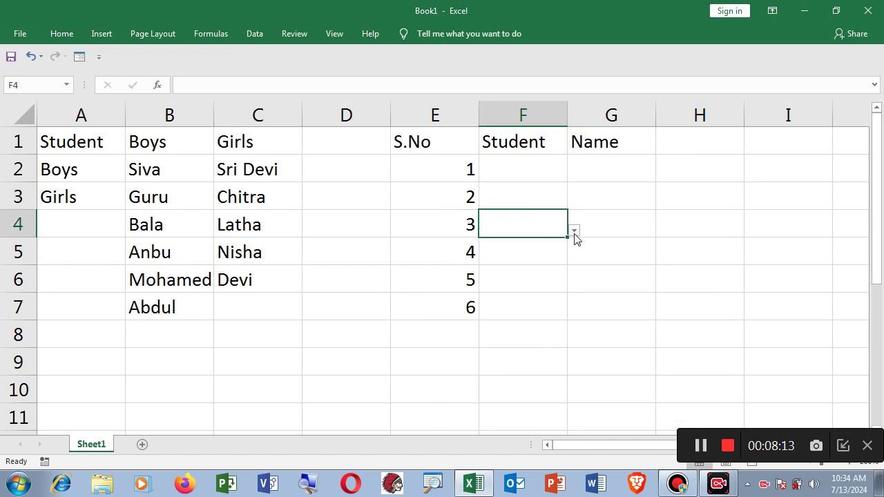
pyautogui.click(574, 230)
pyautogui.press('Escape')
pyautogui.click(378, 190)
# Extend the List validation with source =INDIRECT(F2) to cells G2 through G7 in the Name column.
pyautogui.moveTo(603, 170); pyautogui.dragTo(616, 312)
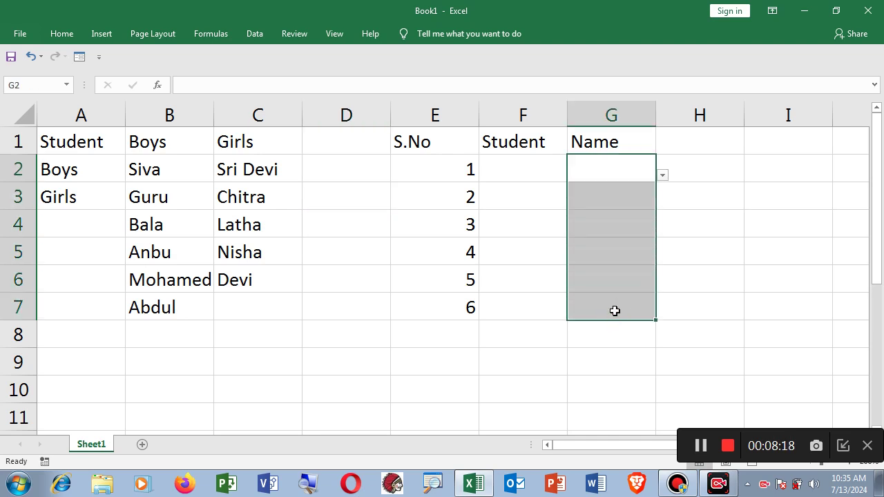
pyautogui.click(252, 33)
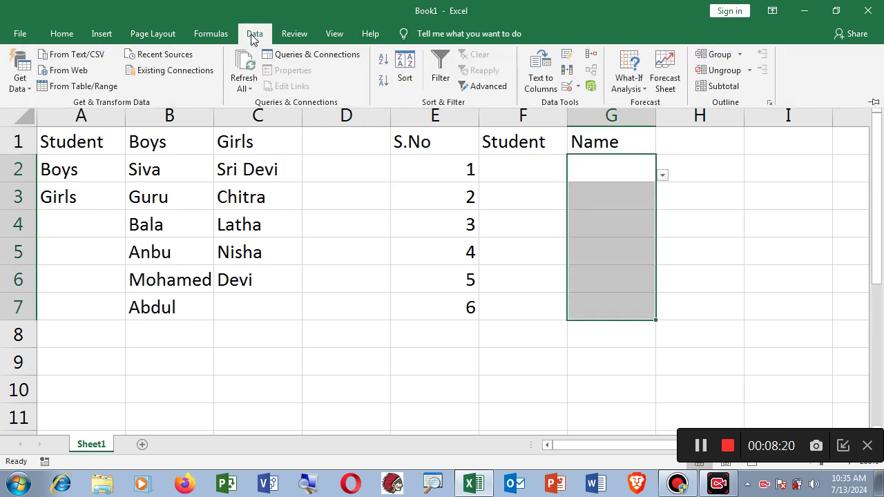
pyautogui.click(580, 90)
pyautogui.click(592, 102)
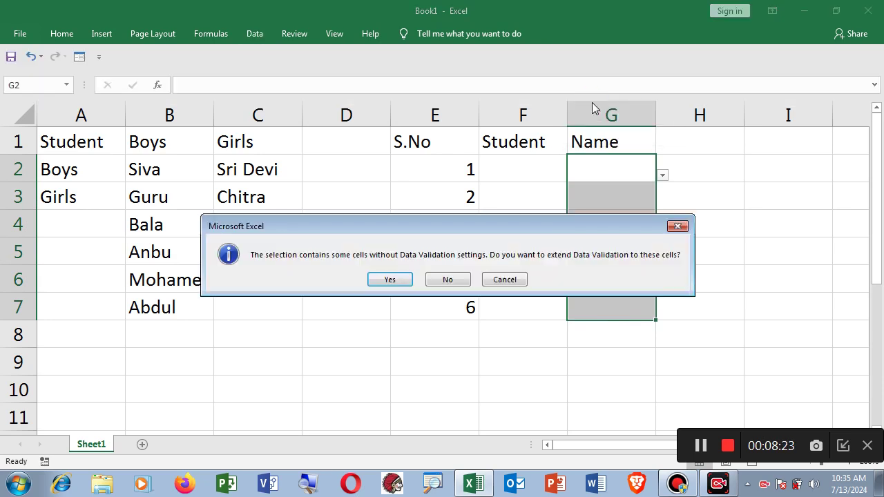
pyautogui.click(388, 280)
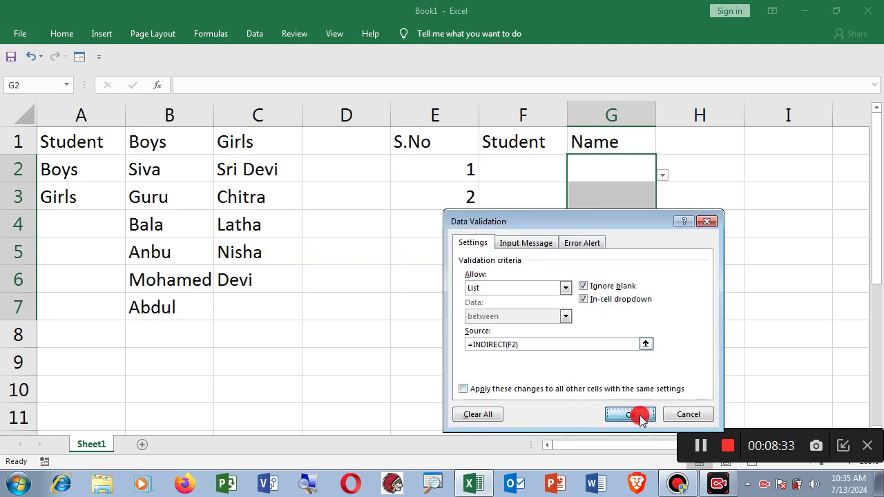
pyautogui.click(639, 417)
pyautogui.click(417, 280)
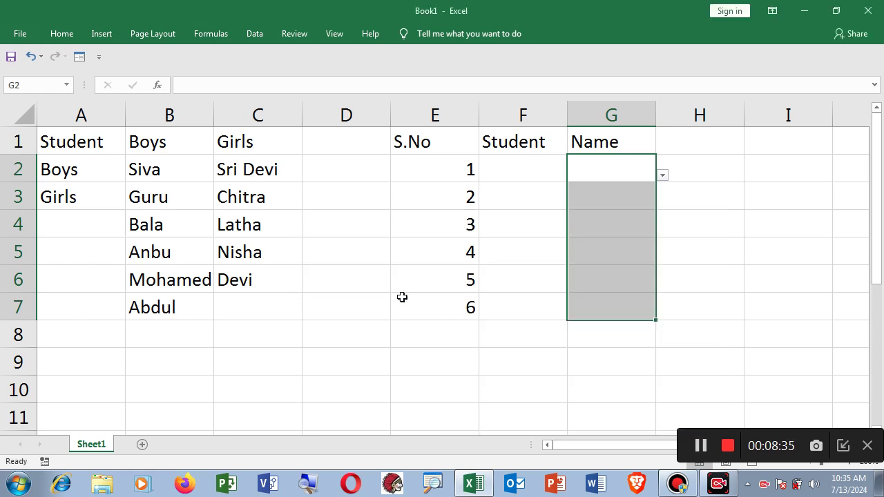
pyautogui.click(399, 329)
pyautogui.click(648, 200)
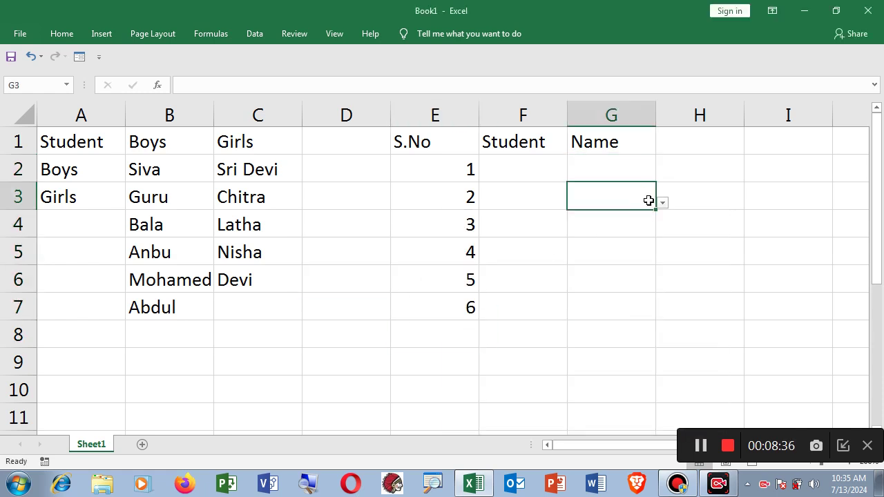
# Choose Boys in cell F2 and pick the first boy's name from the dependent list in G2.
pyautogui.click(530, 170)
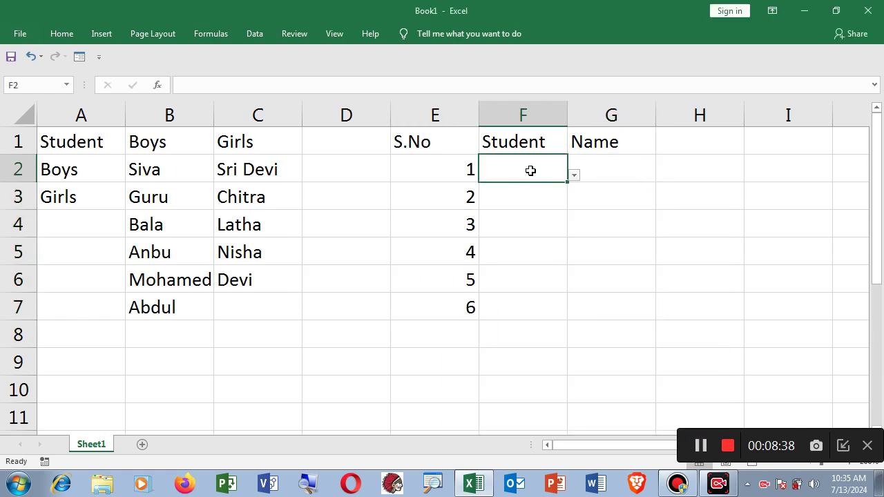
pyautogui.click(573, 176)
pyautogui.click(500, 195)
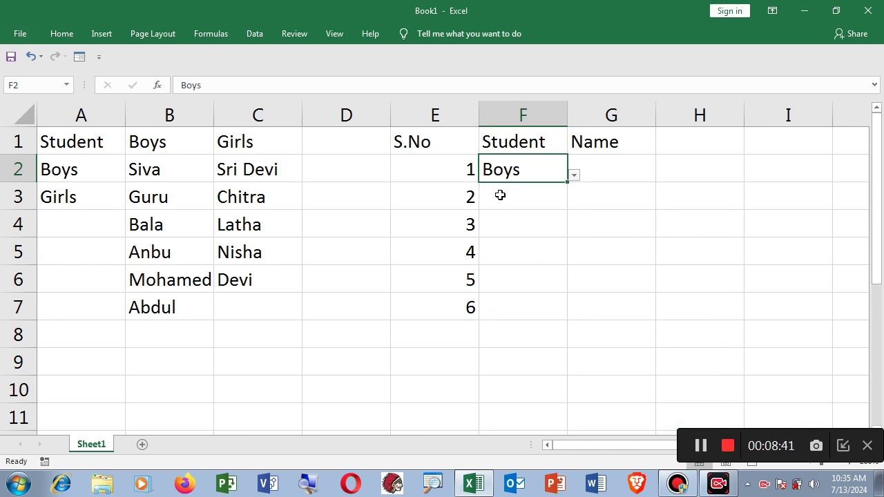
pyautogui.click(622, 170)
pyautogui.click(662, 175)
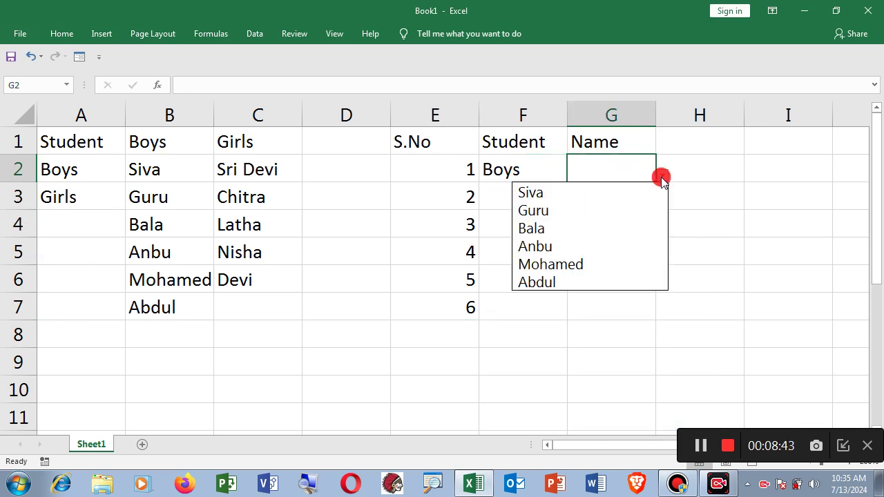
pyautogui.click(601, 191)
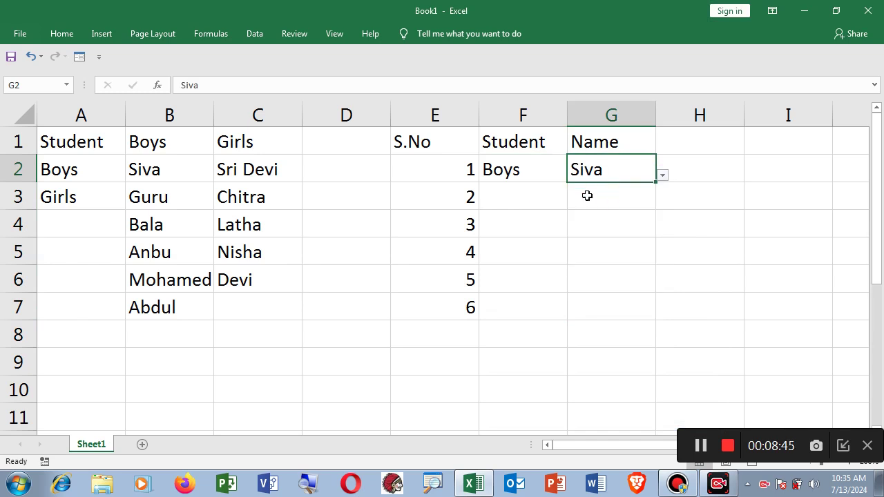
# Choose Girls in cell F3 and pick the fourth girl's name from the dependent list in G3.
pyautogui.click(540, 202)
pyautogui.click(574, 203)
pyautogui.click(502, 236)
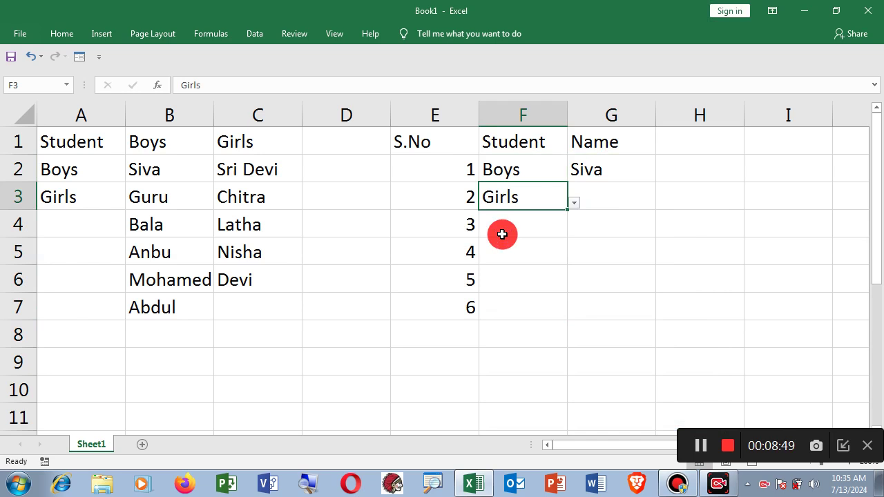
pyautogui.click(626, 195)
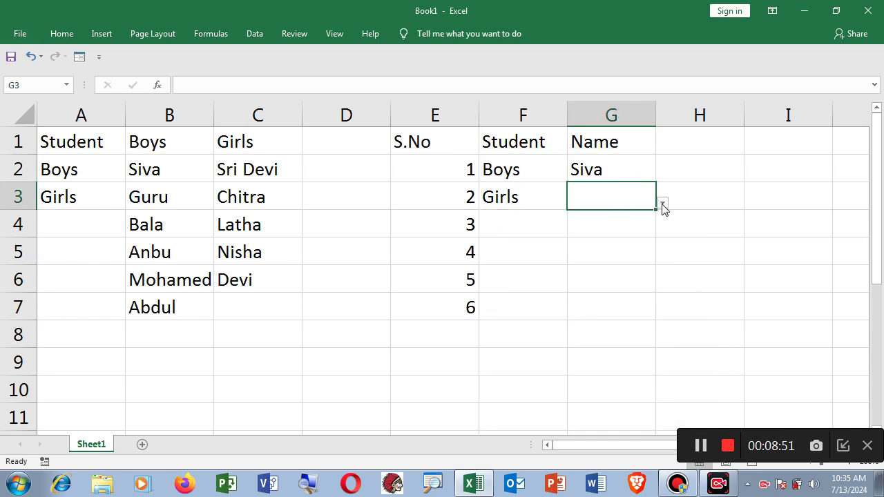
pyautogui.click(662, 203)
pyautogui.click(594, 276)
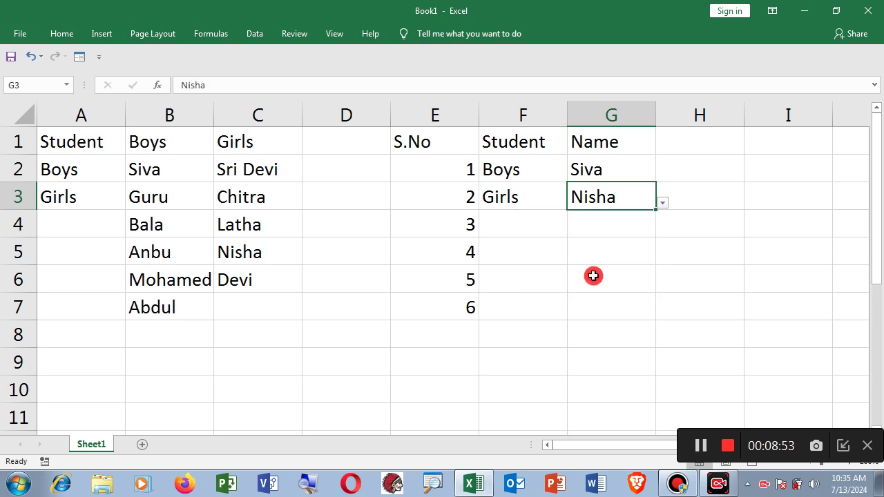
# Choose Boys in cell F4 and pick the second boy's name from the dependent list in G4.
pyautogui.click(520, 228)
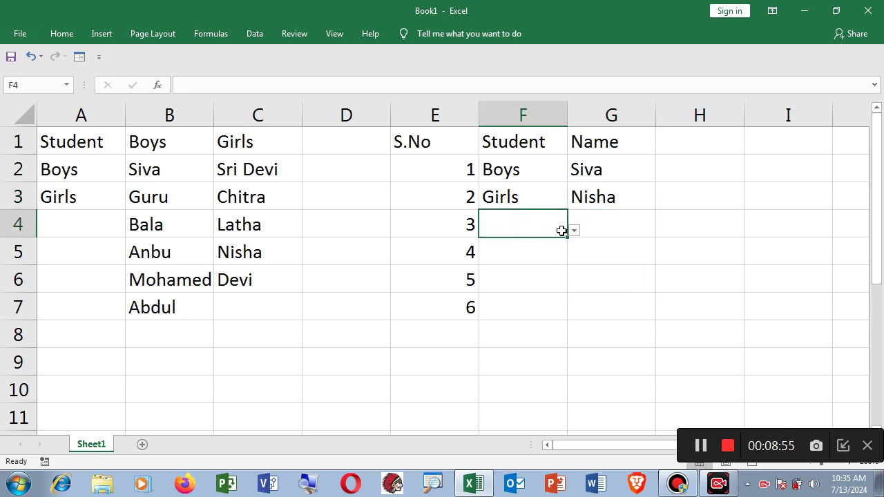
pyautogui.click(573, 230)
pyautogui.click(537, 246)
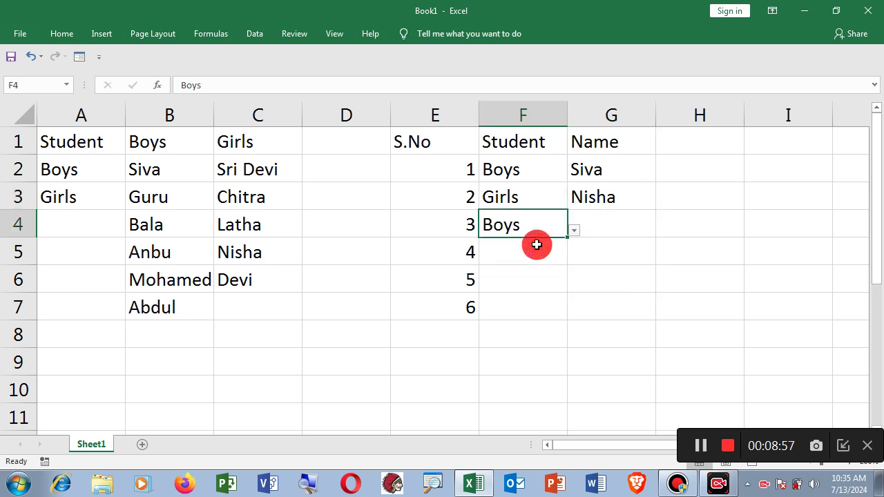
pyautogui.click(621, 228)
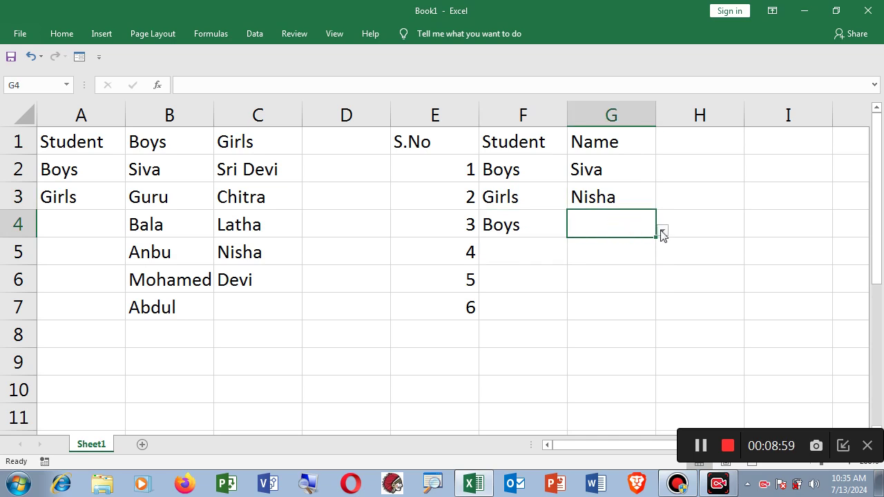
pyautogui.click(662, 230)
pyautogui.click(606, 265)
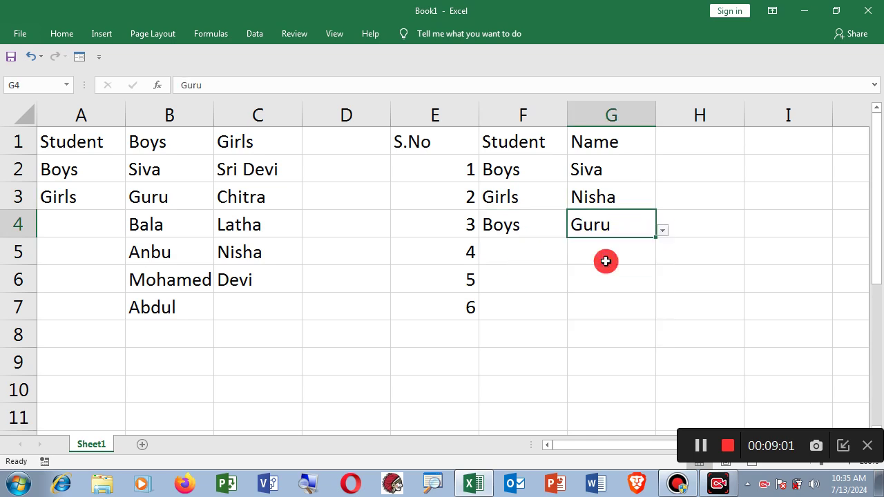
pyautogui.click(542, 259)
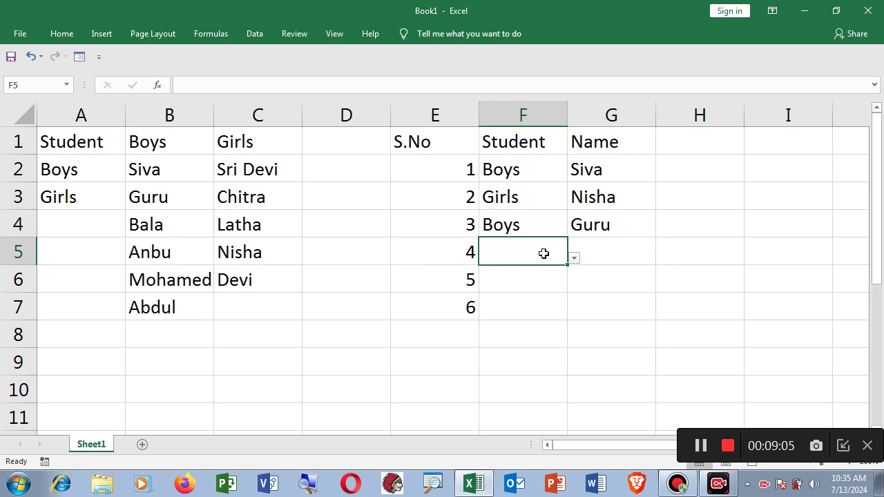
pyautogui.click(544, 164)
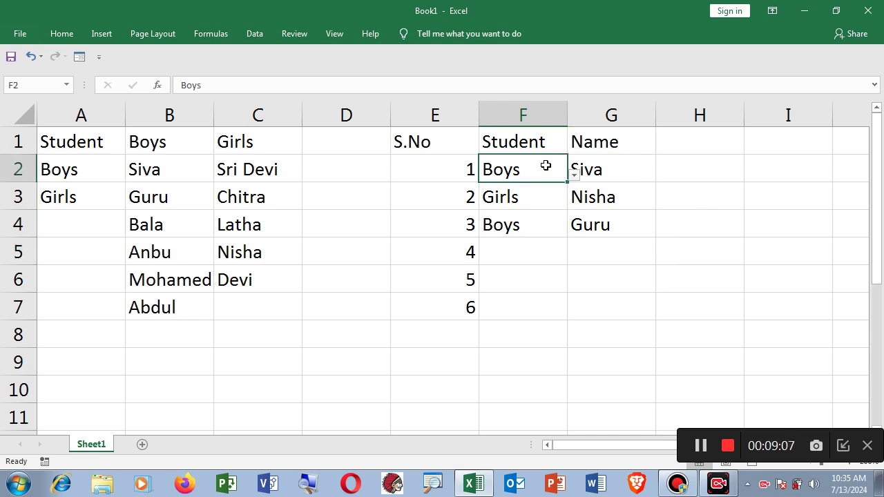
pyautogui.click(619, 172)
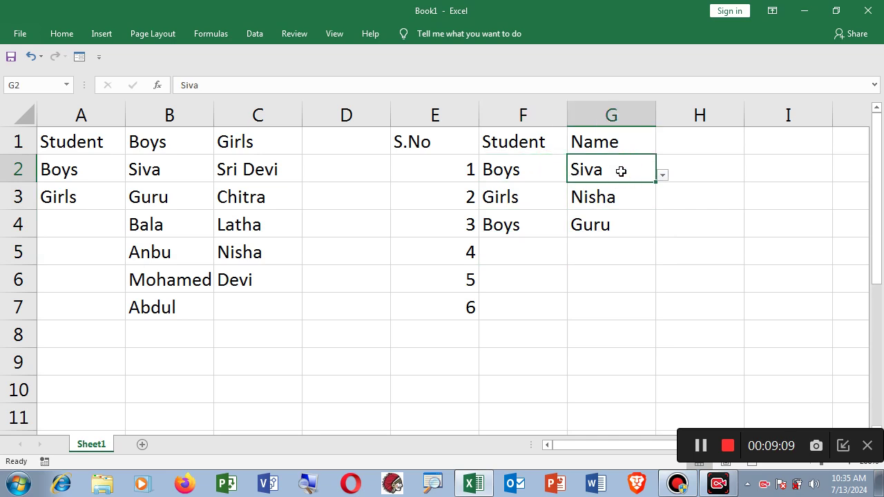